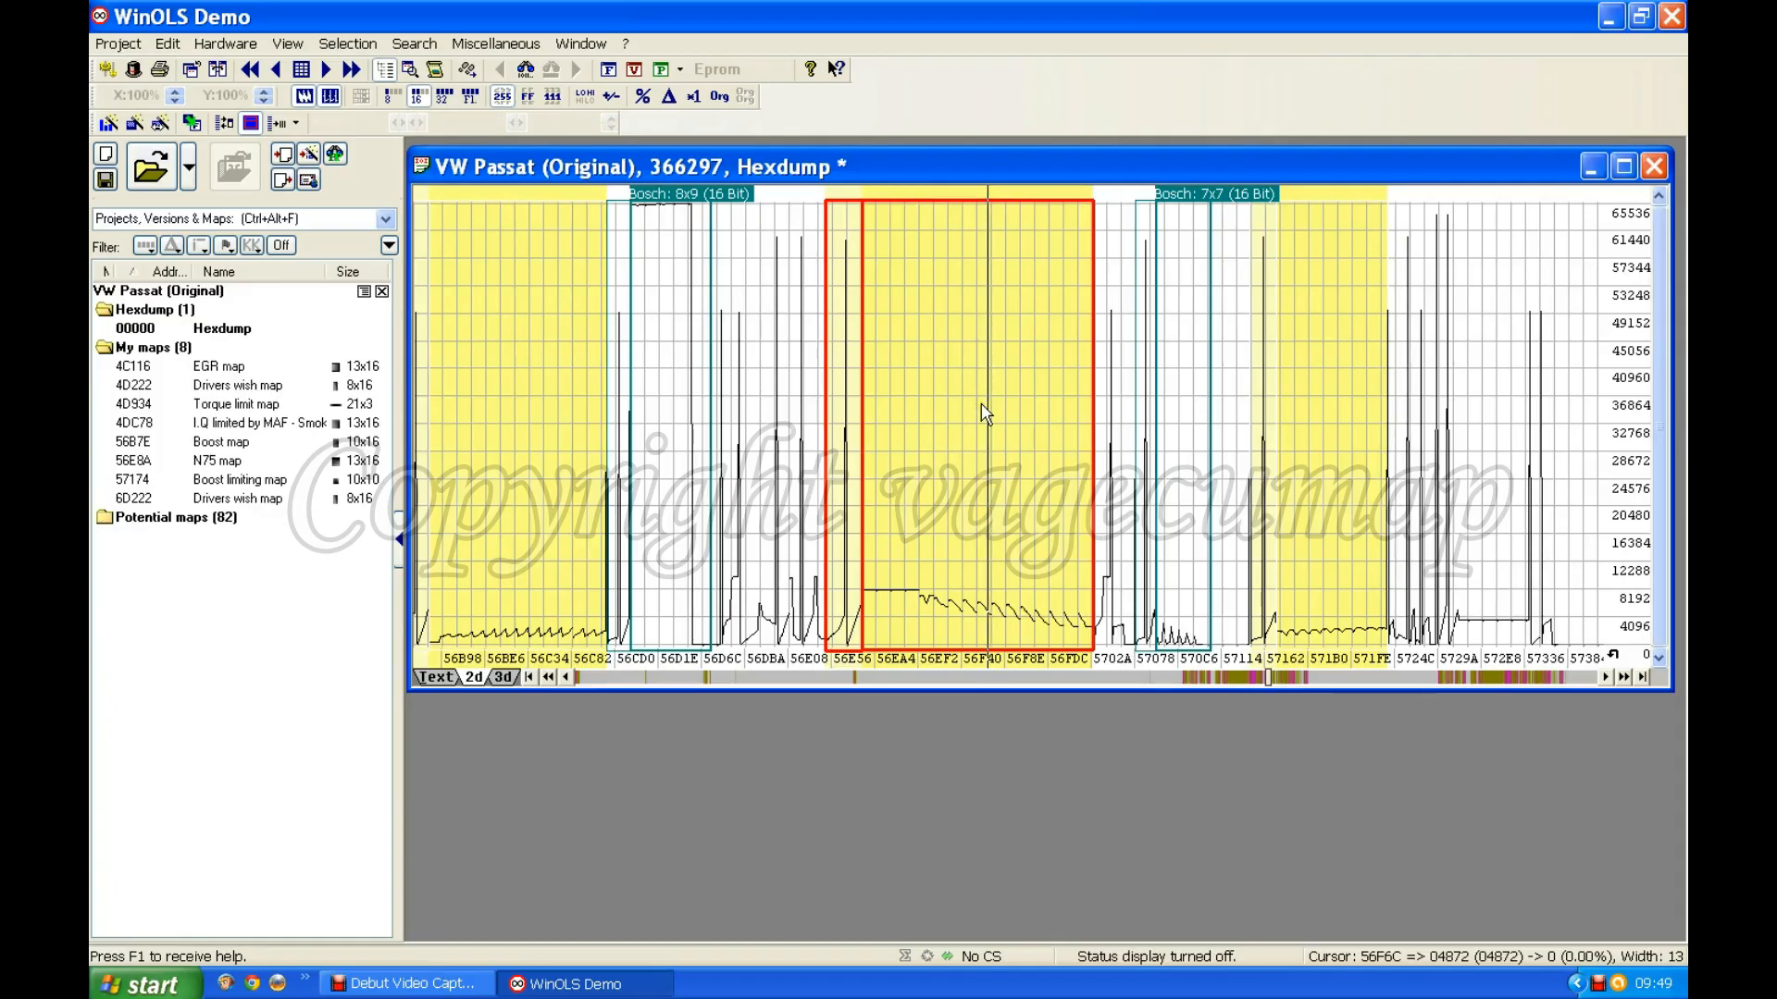
Switch the hexdump from the 2D graph to the text view
click(951, 408)
click(961, 413)
click(439, 676)
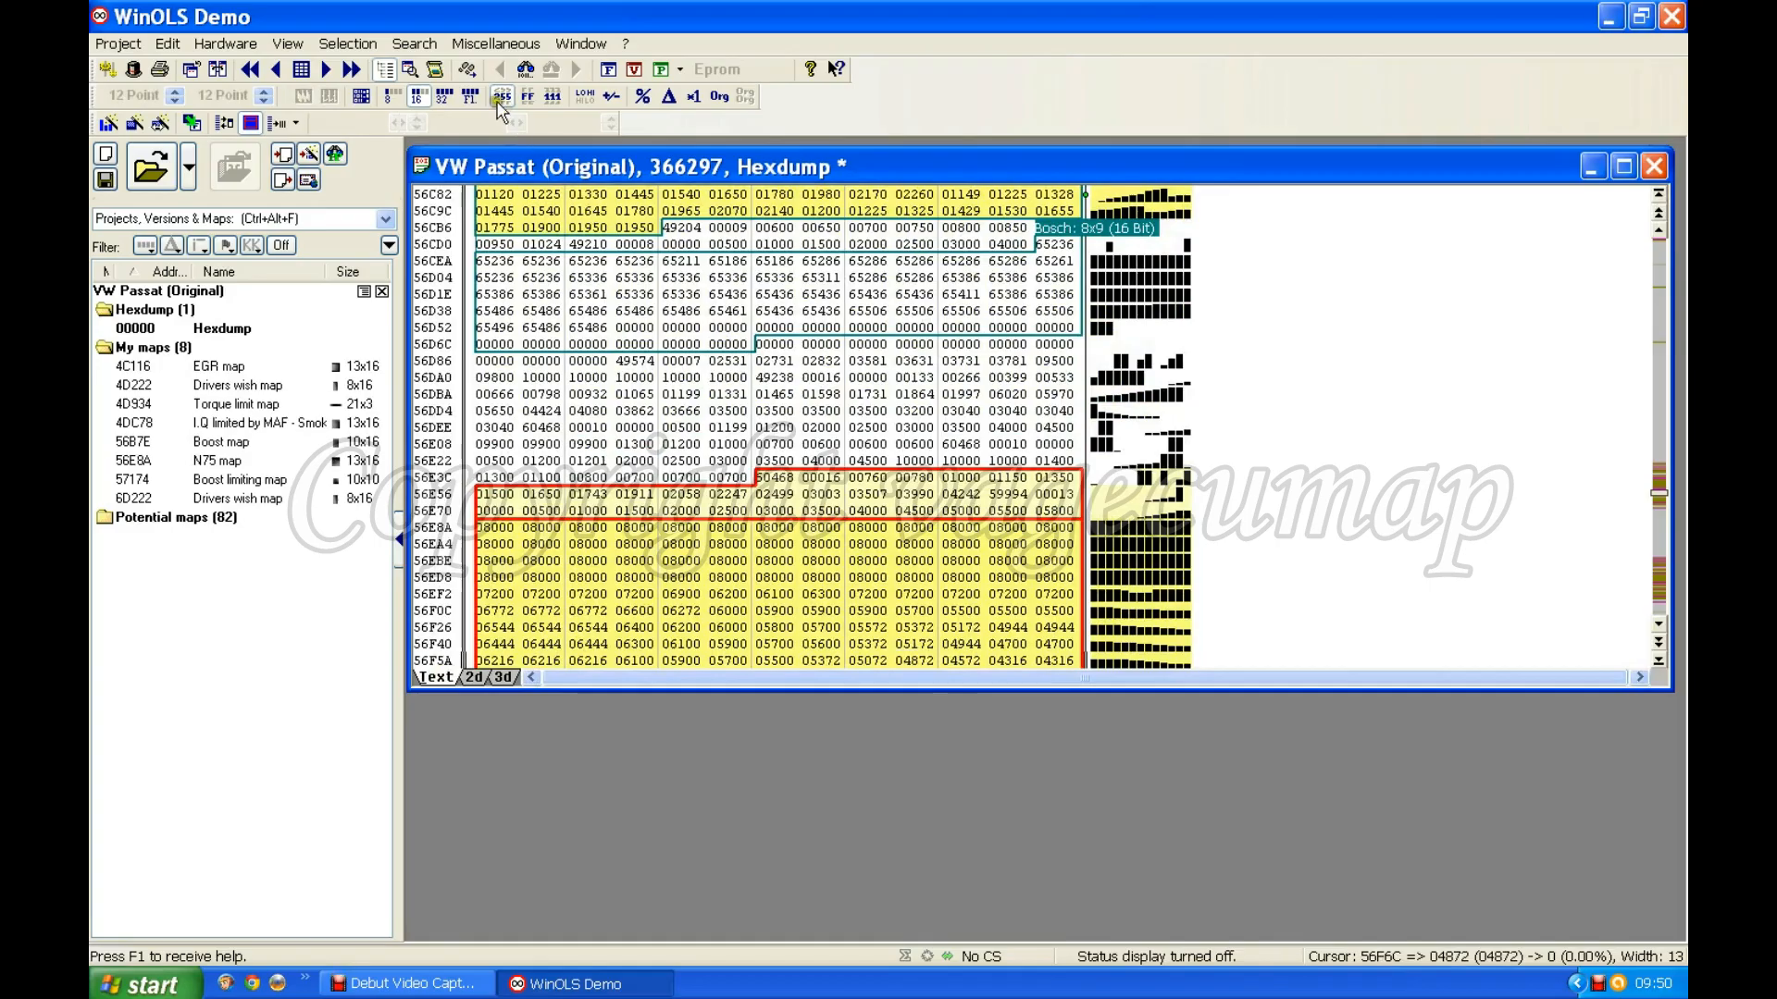
Search the hexdump for the decimal value 31455 over the range 0 to 7FFFF
click(418, 44)
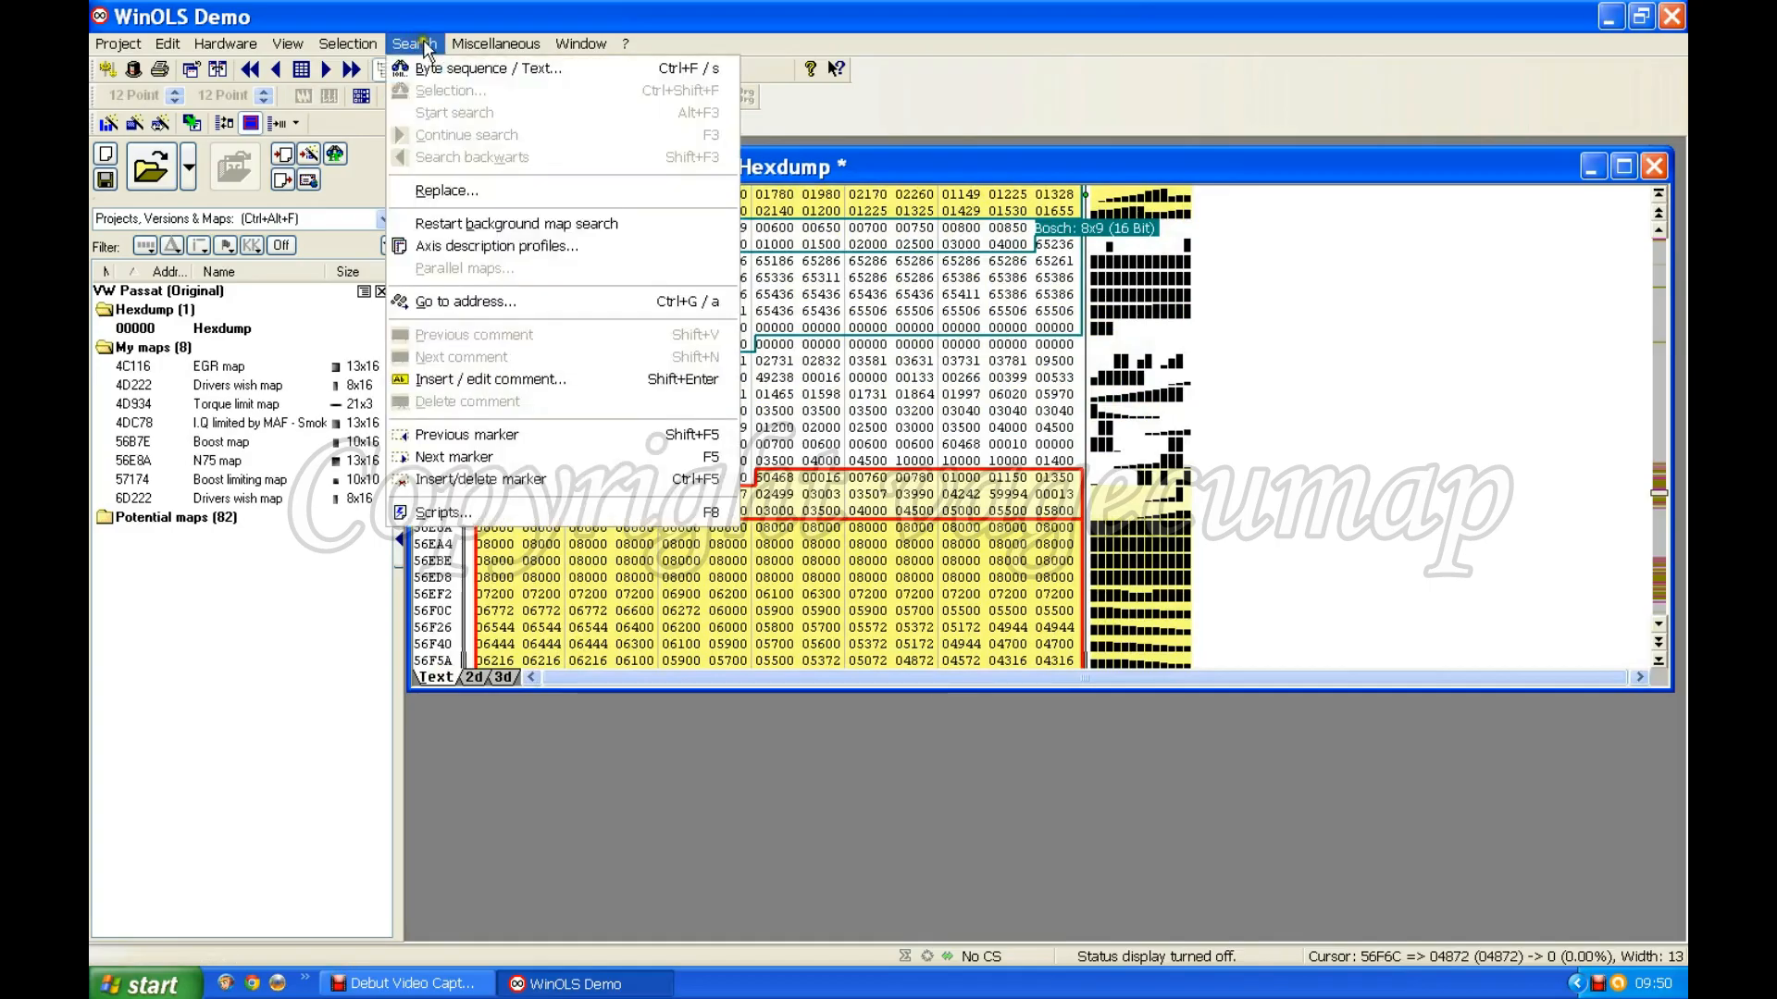
click(488, 71)
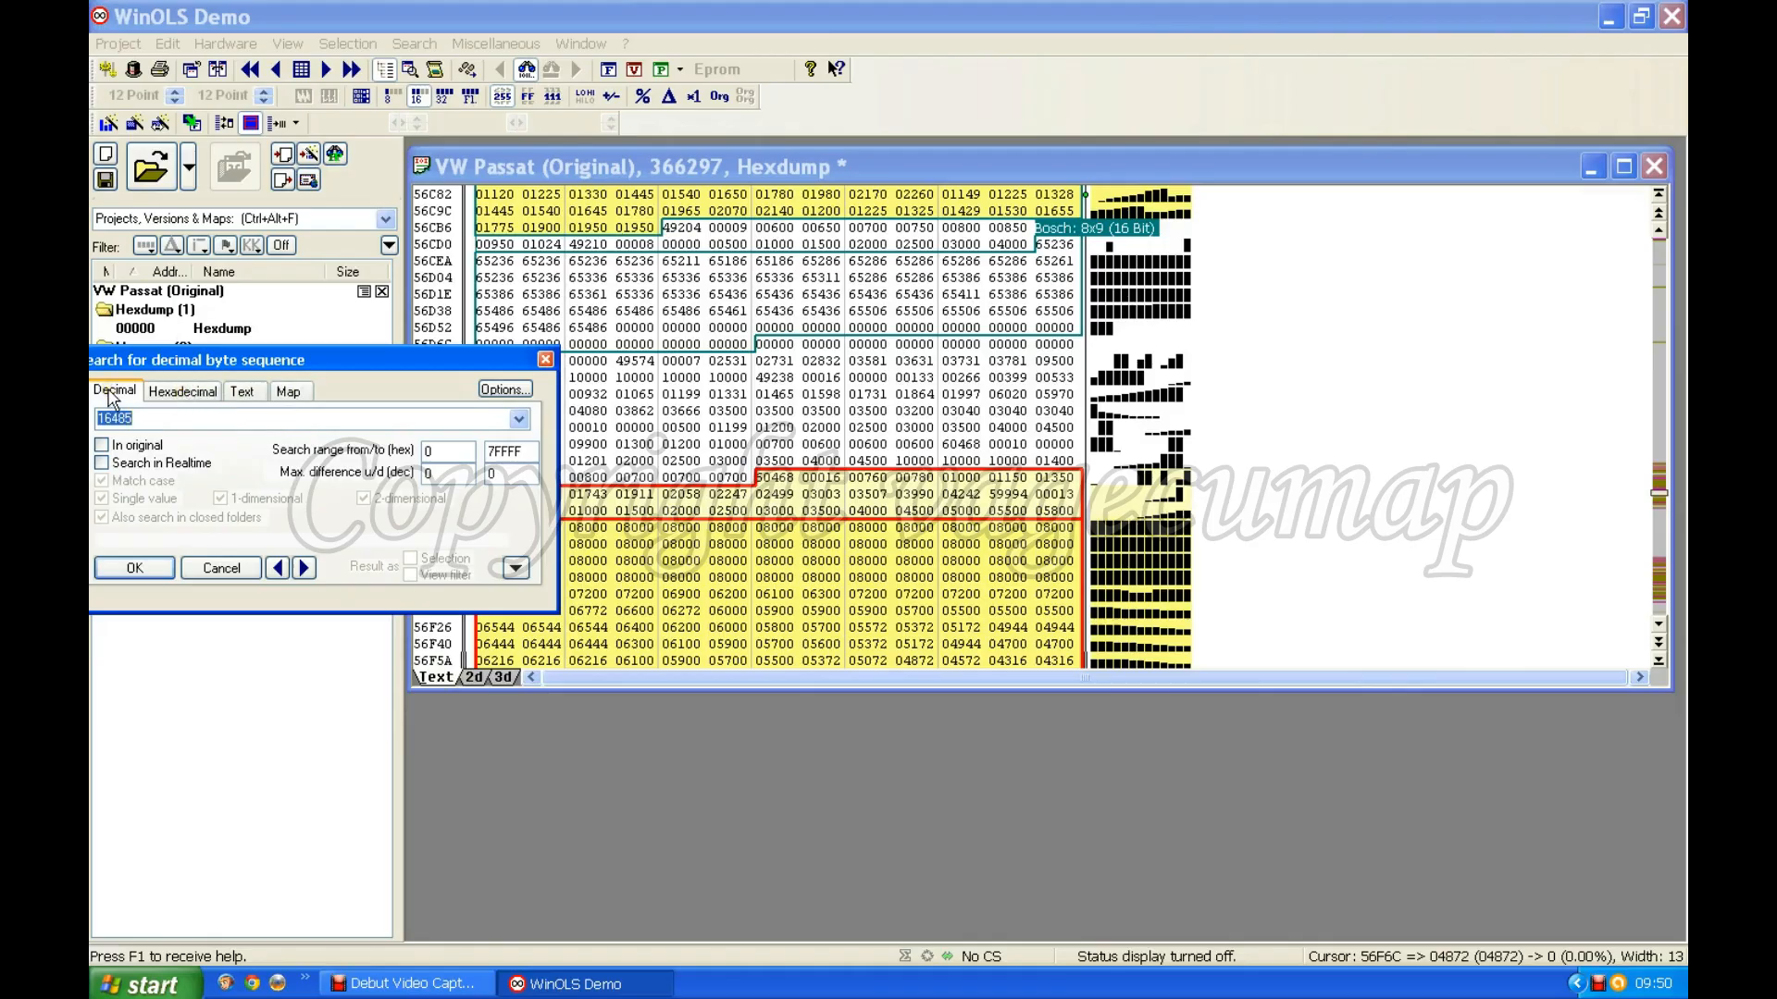
drag(192, 361, 241, 362)
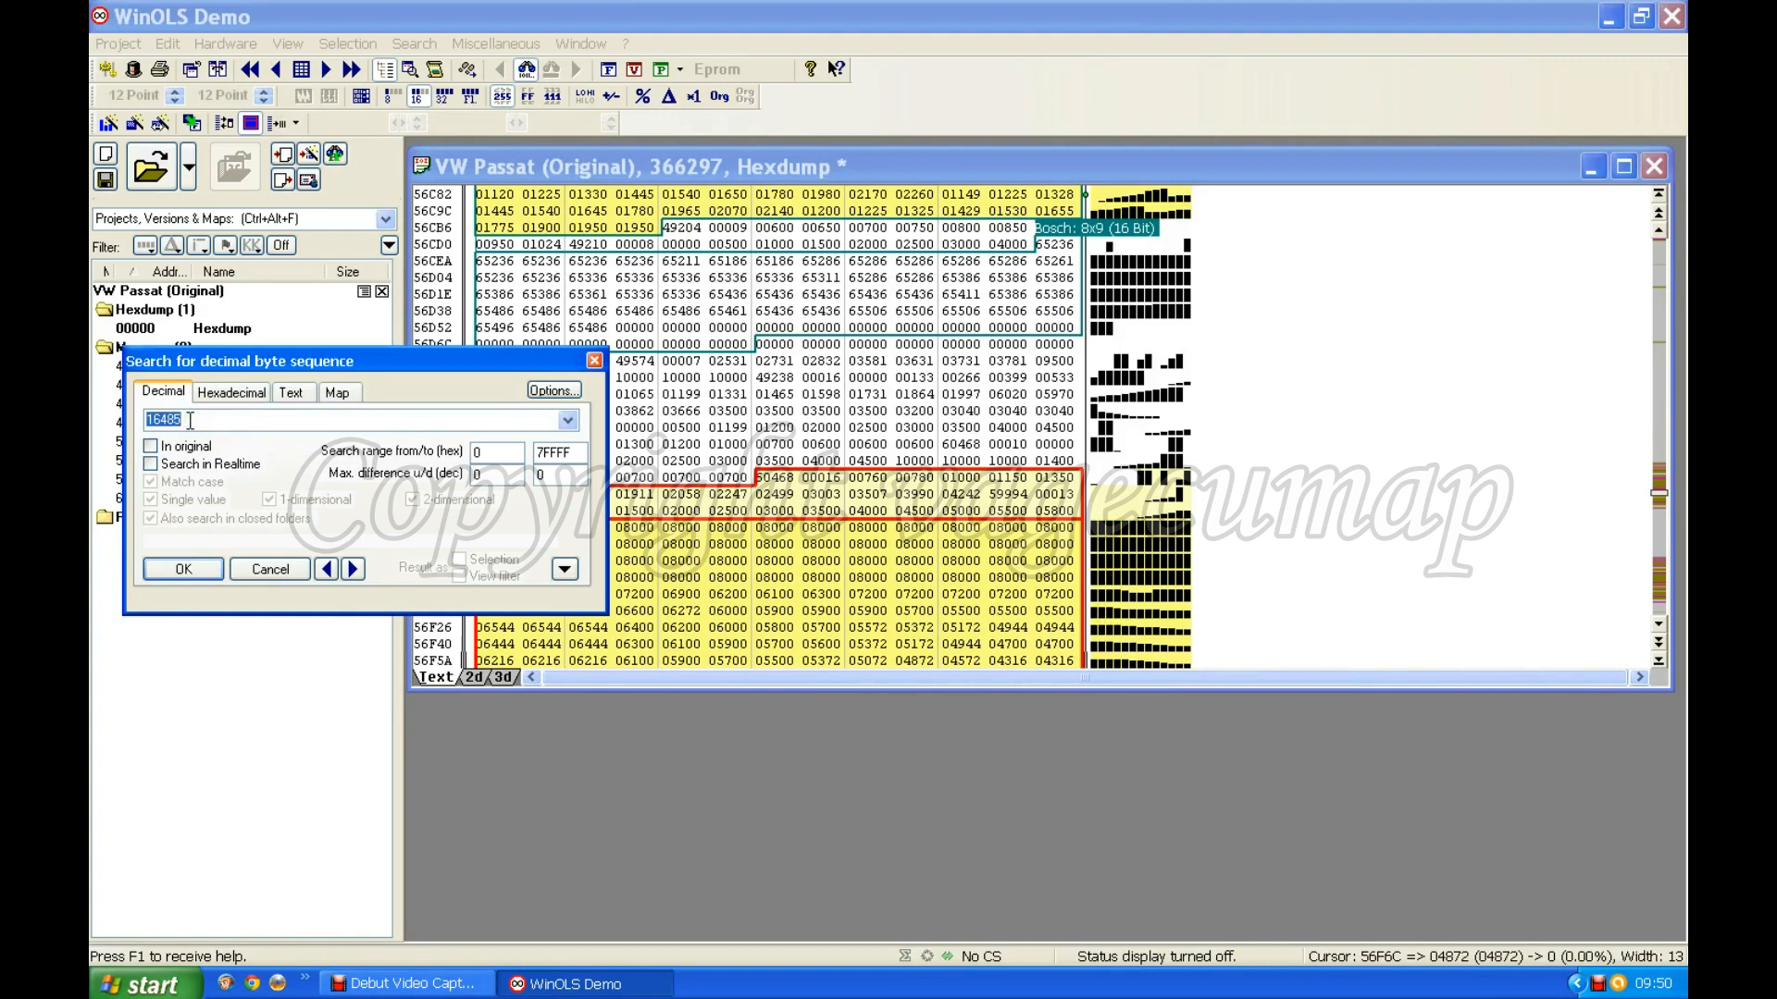
key(BackSpace)
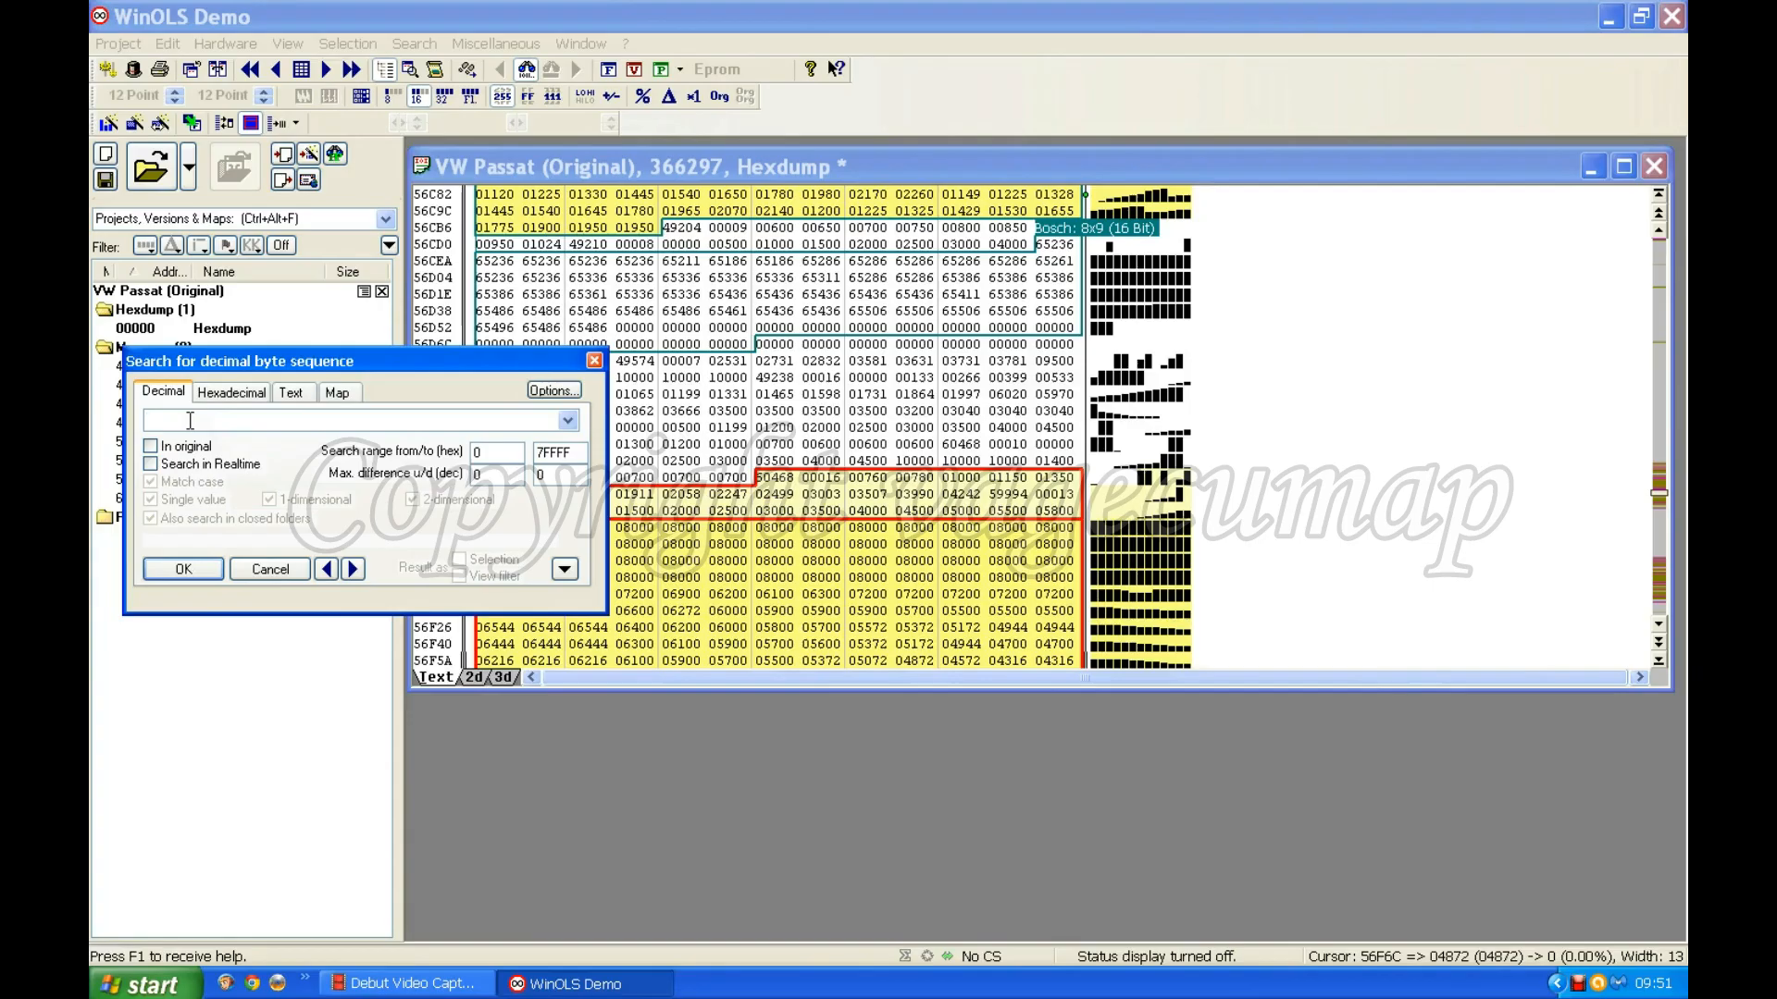
text(31455)
click(184, 574)
Step through the further matches of 31455 and continue the search from the beginning of the search area
click(354, 569)
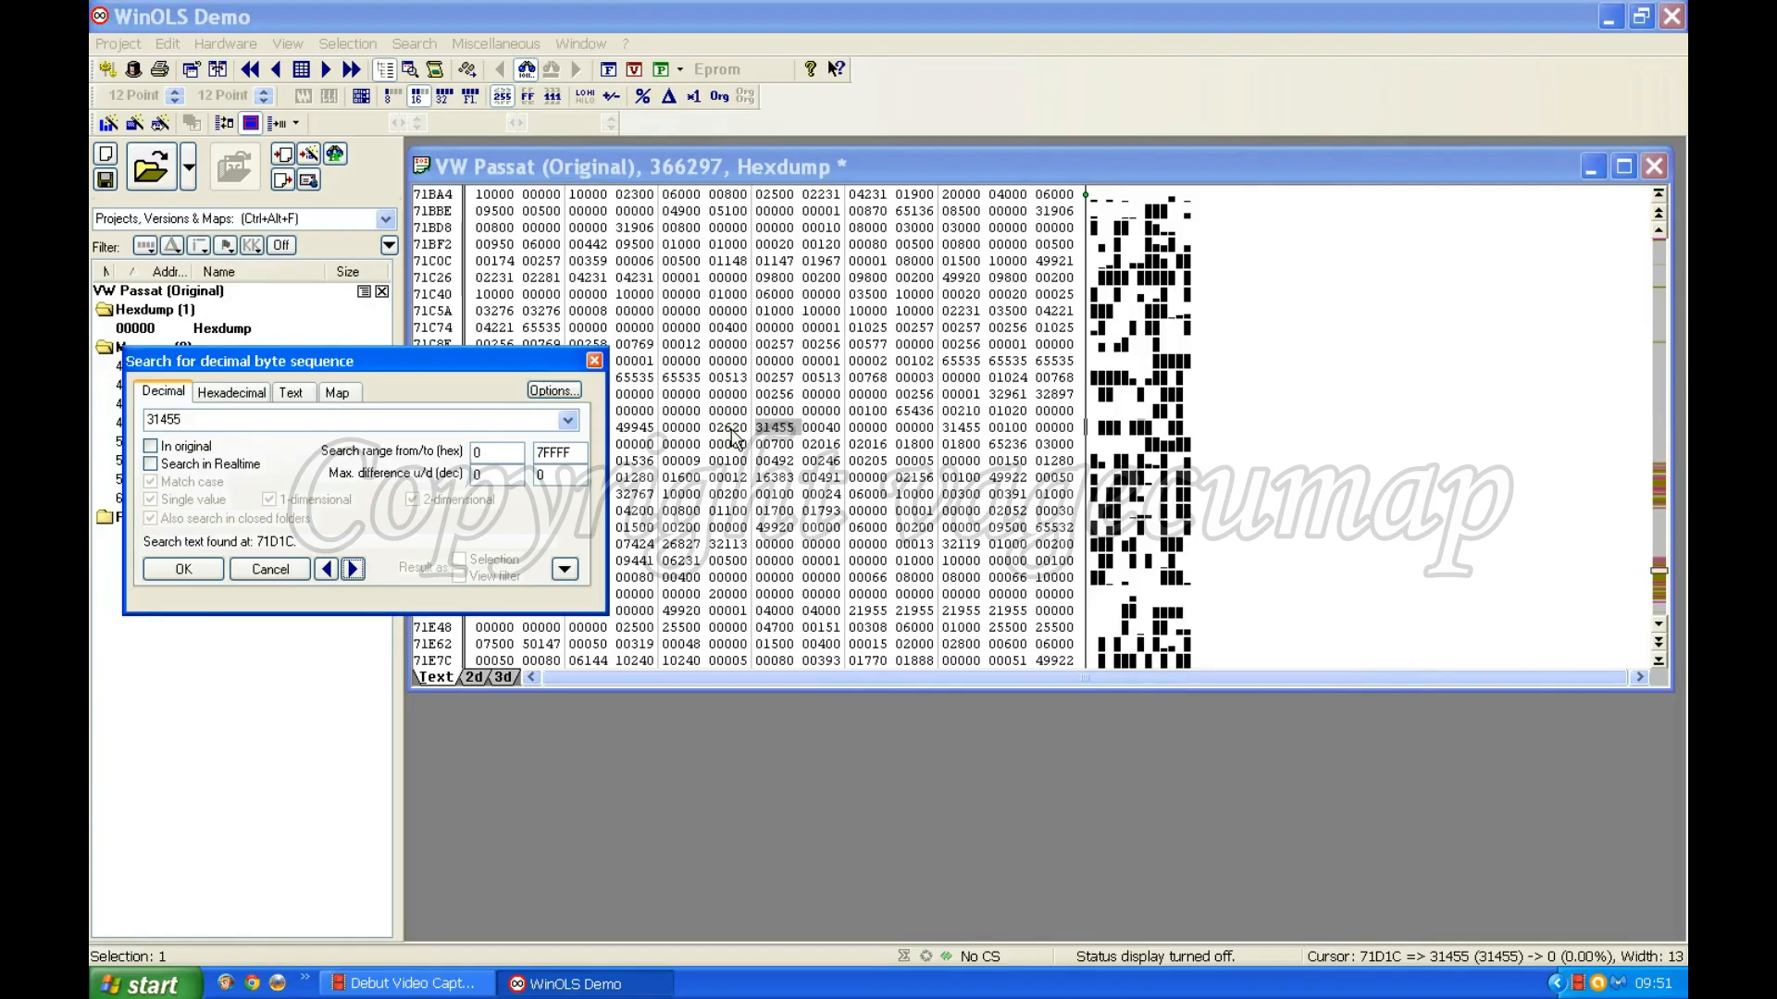
click(353, 570)
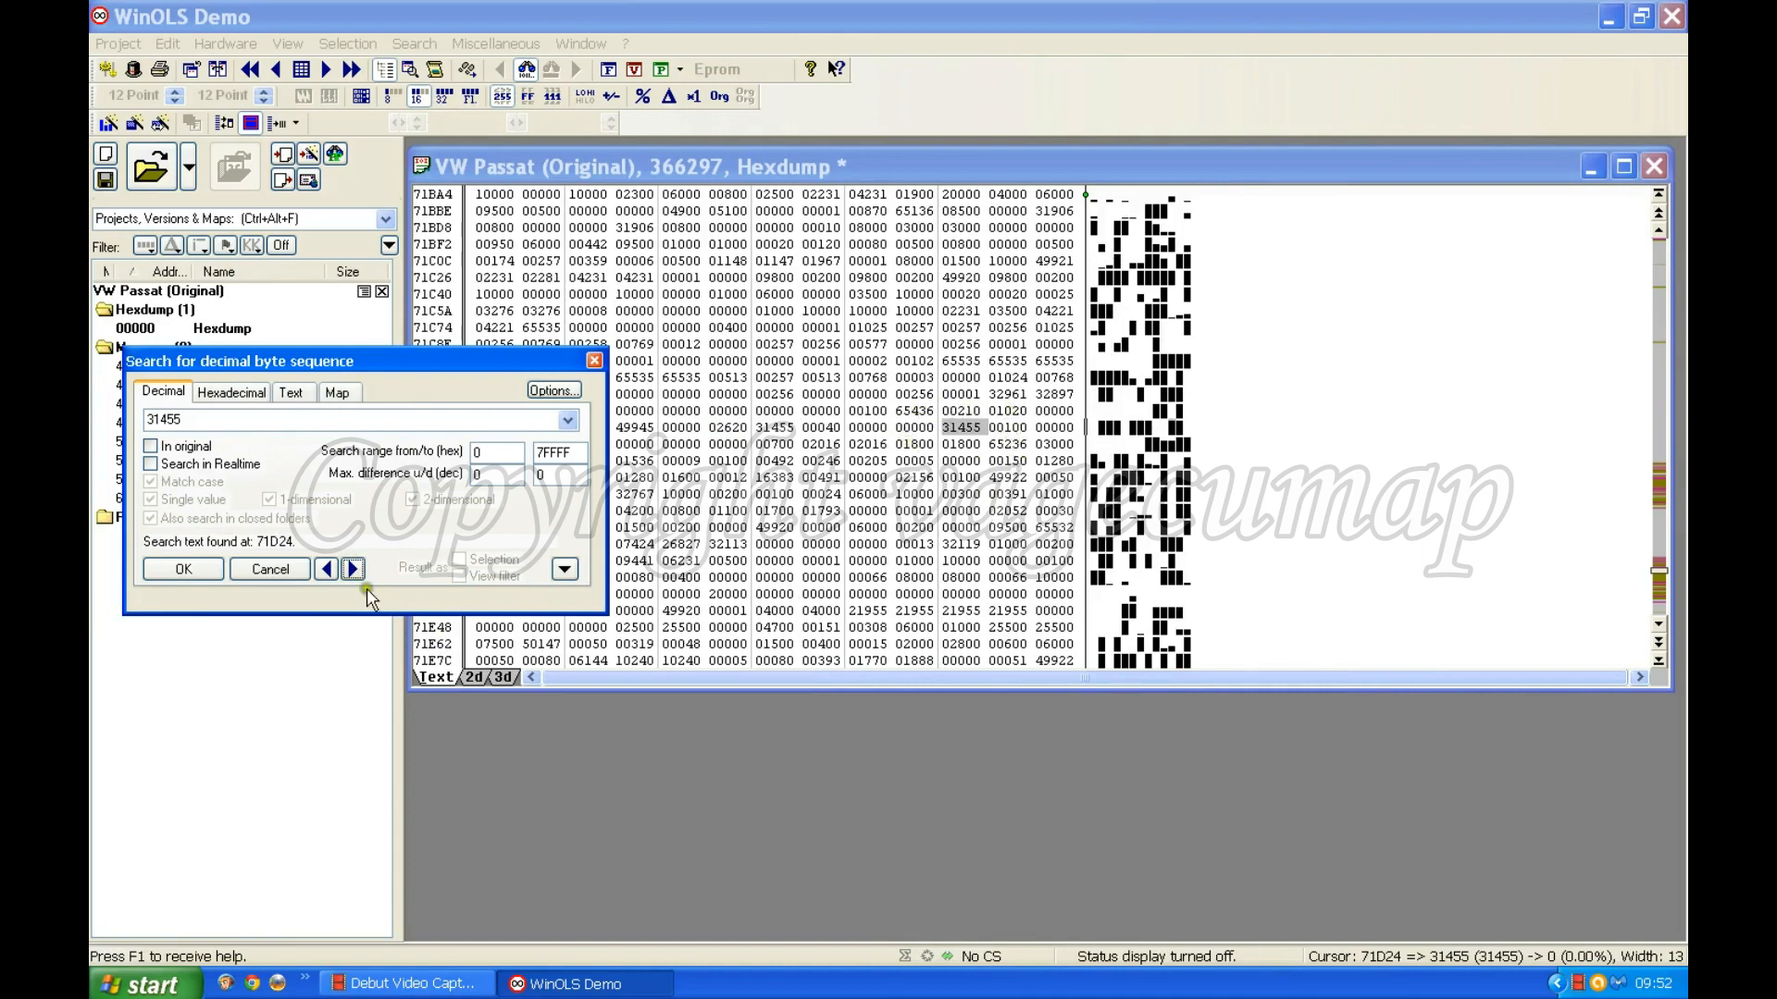
click(354, 569)
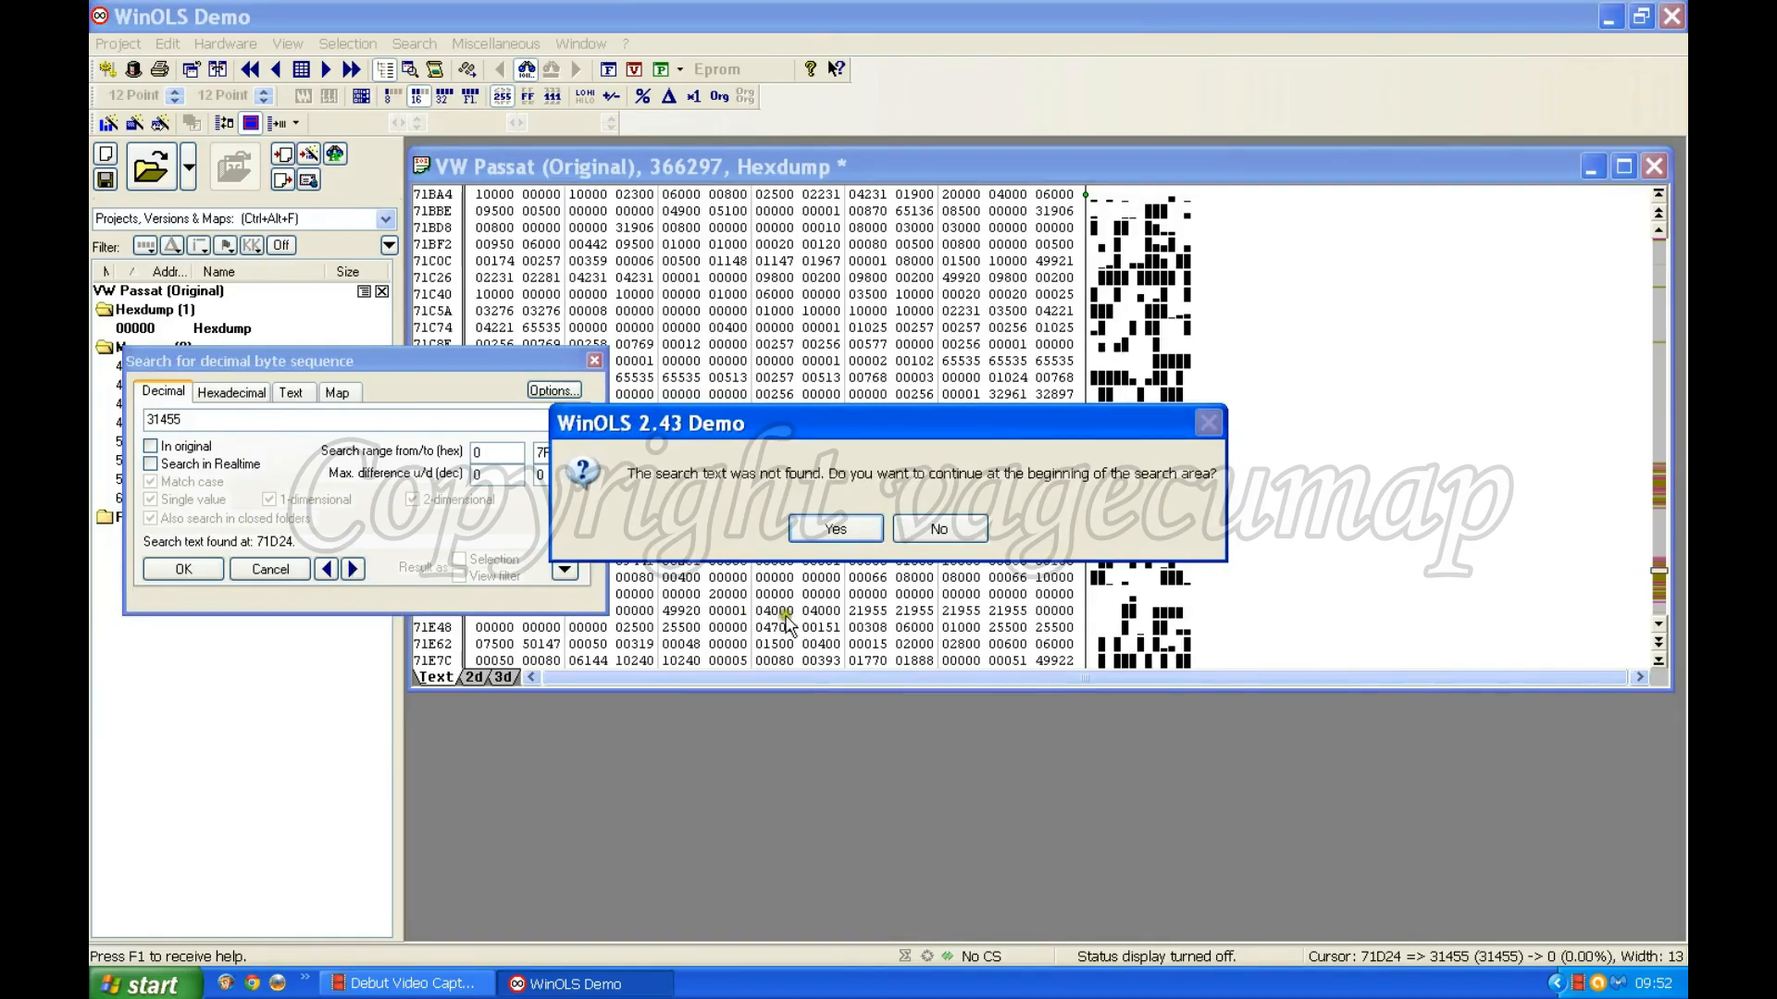
click(865, 533)
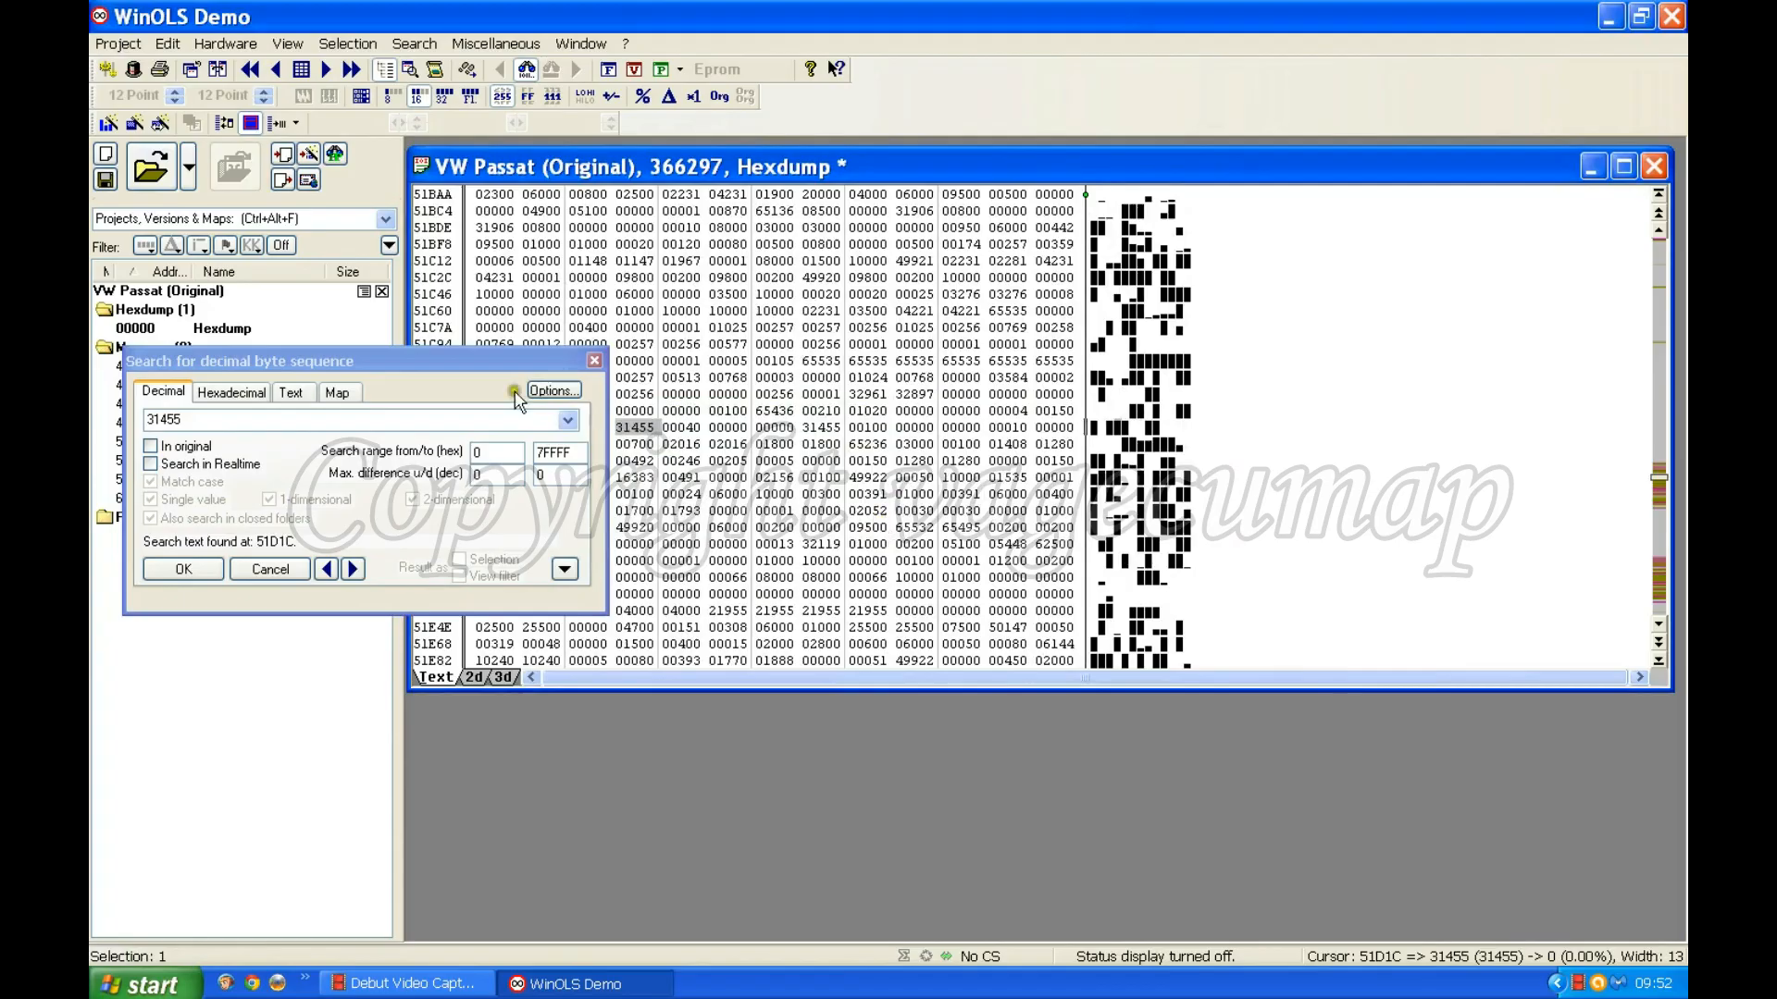
Move the search dialog clear of the hexdump row and cycle through all matches of 31455 back to the one at 51D1C
click(431, 496)
drag(429, 494, 416, 500)
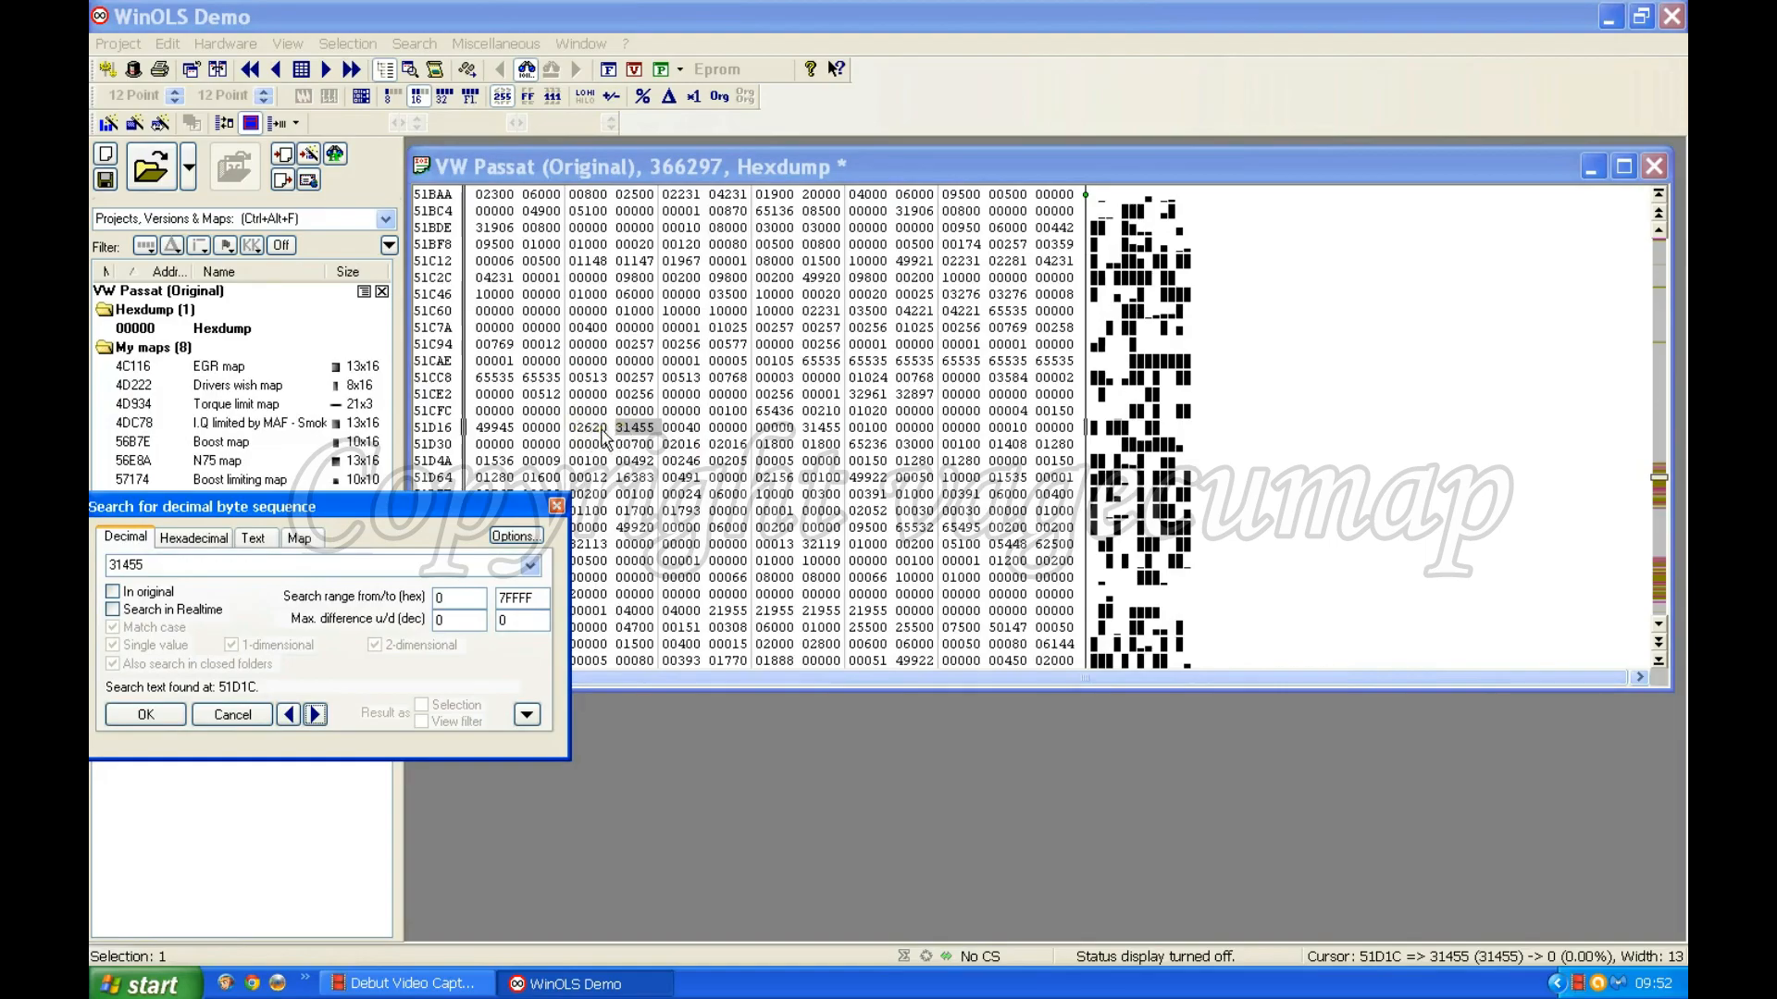
click(316, 714)
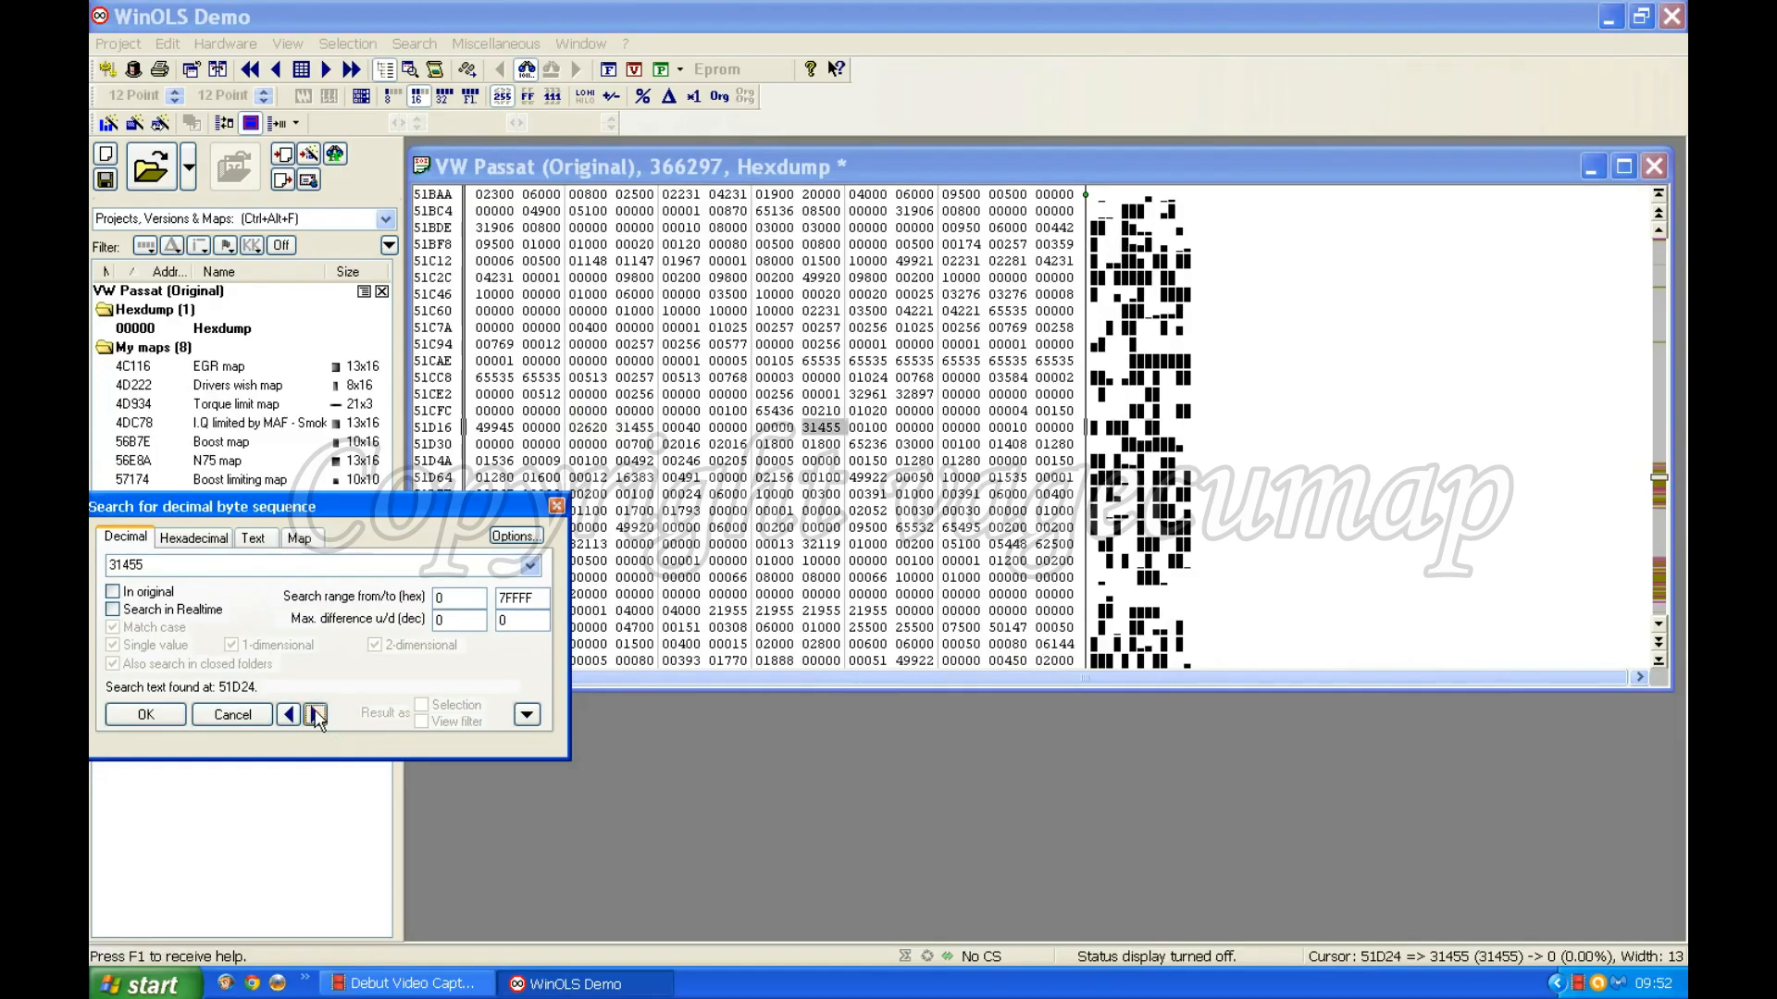
click(316, 715)
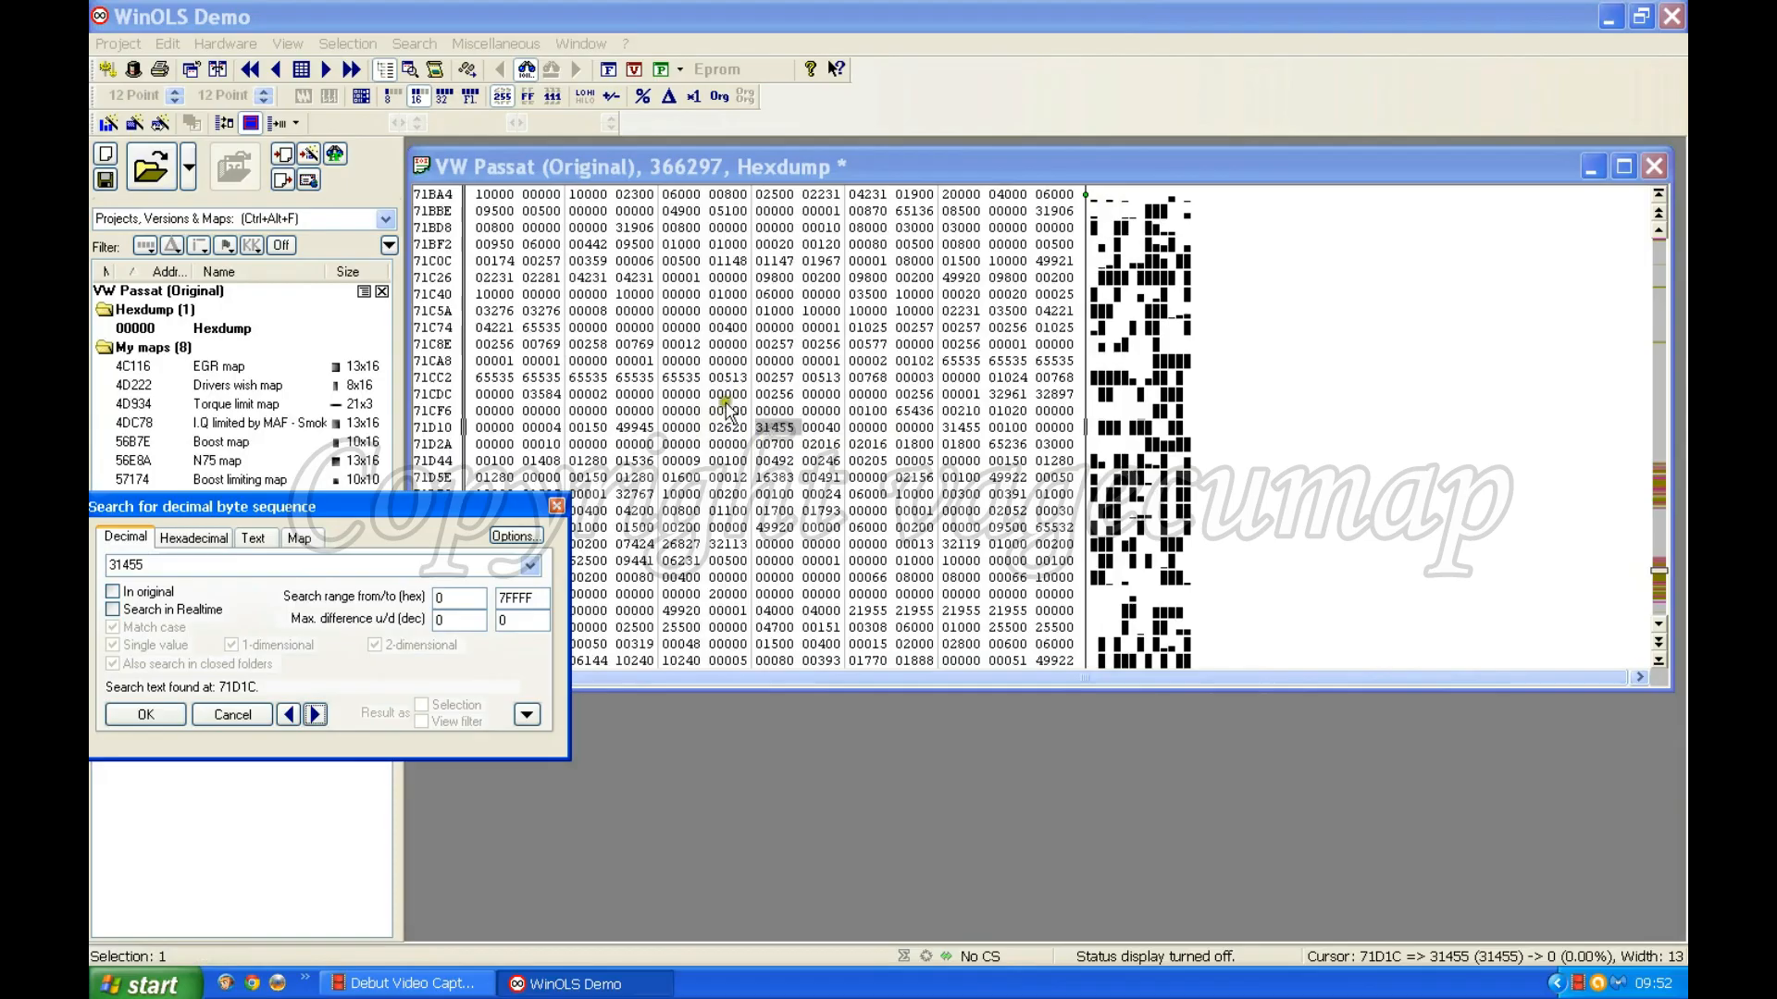
click(316, 714)
click(315, 714)
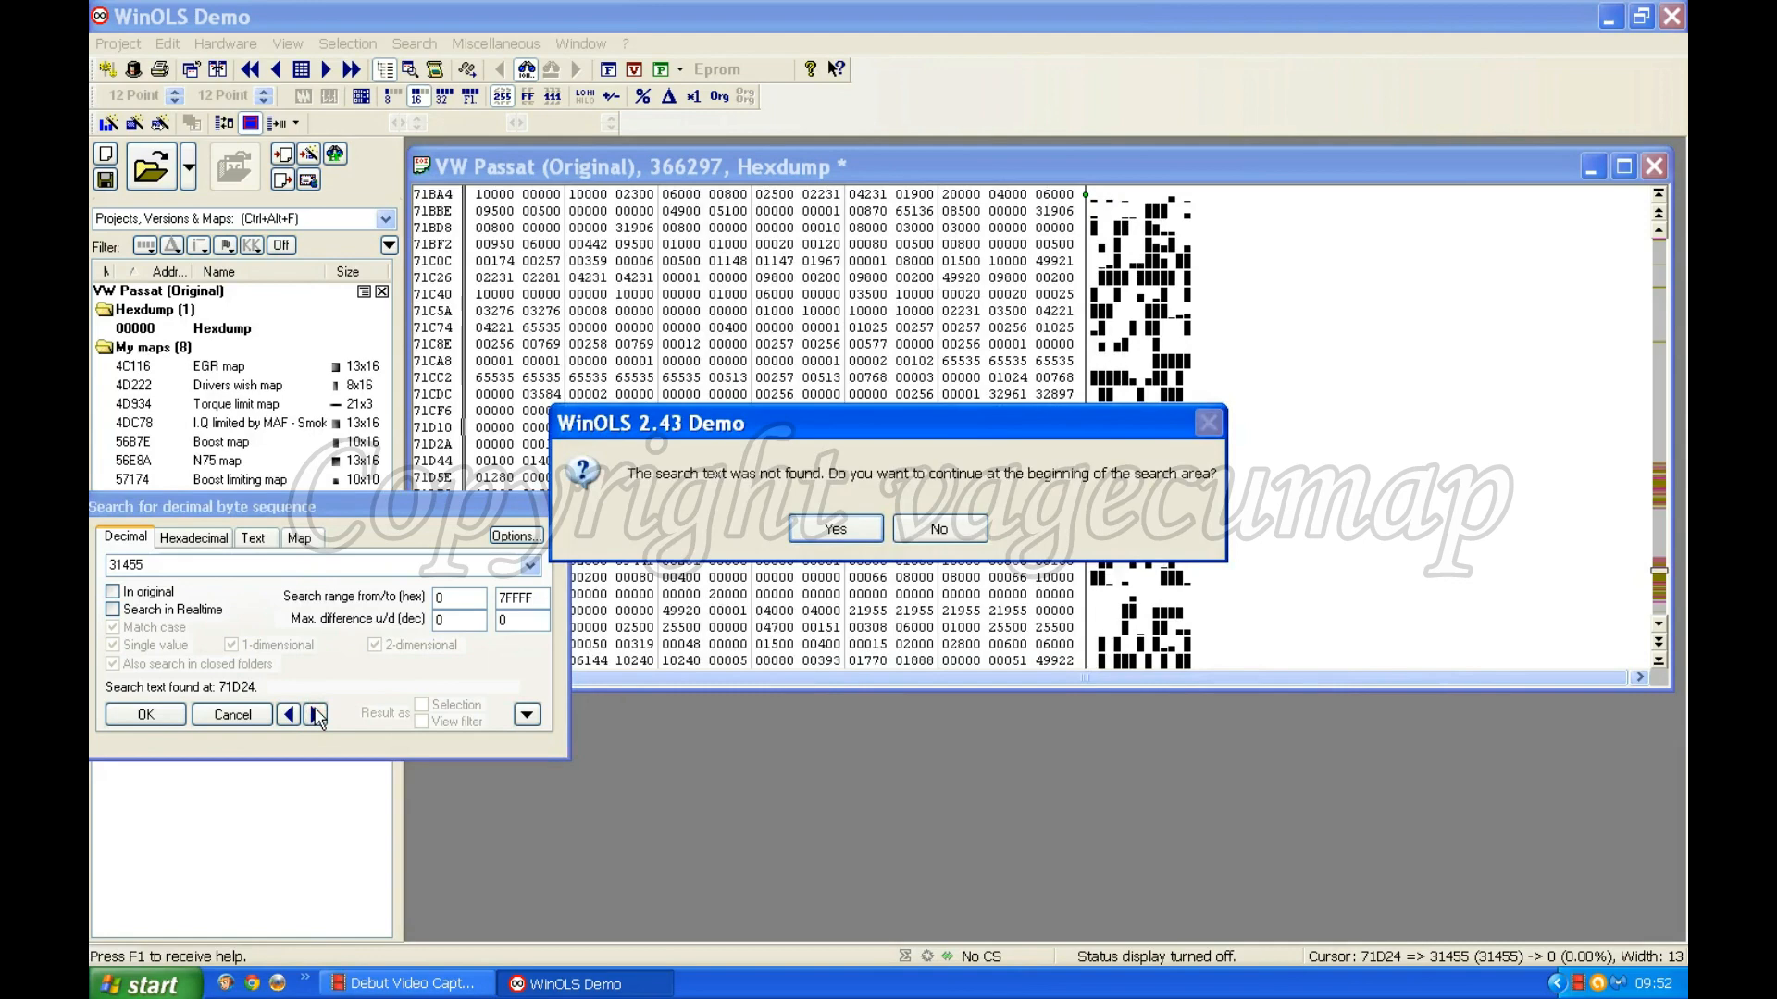
click(825, 529)
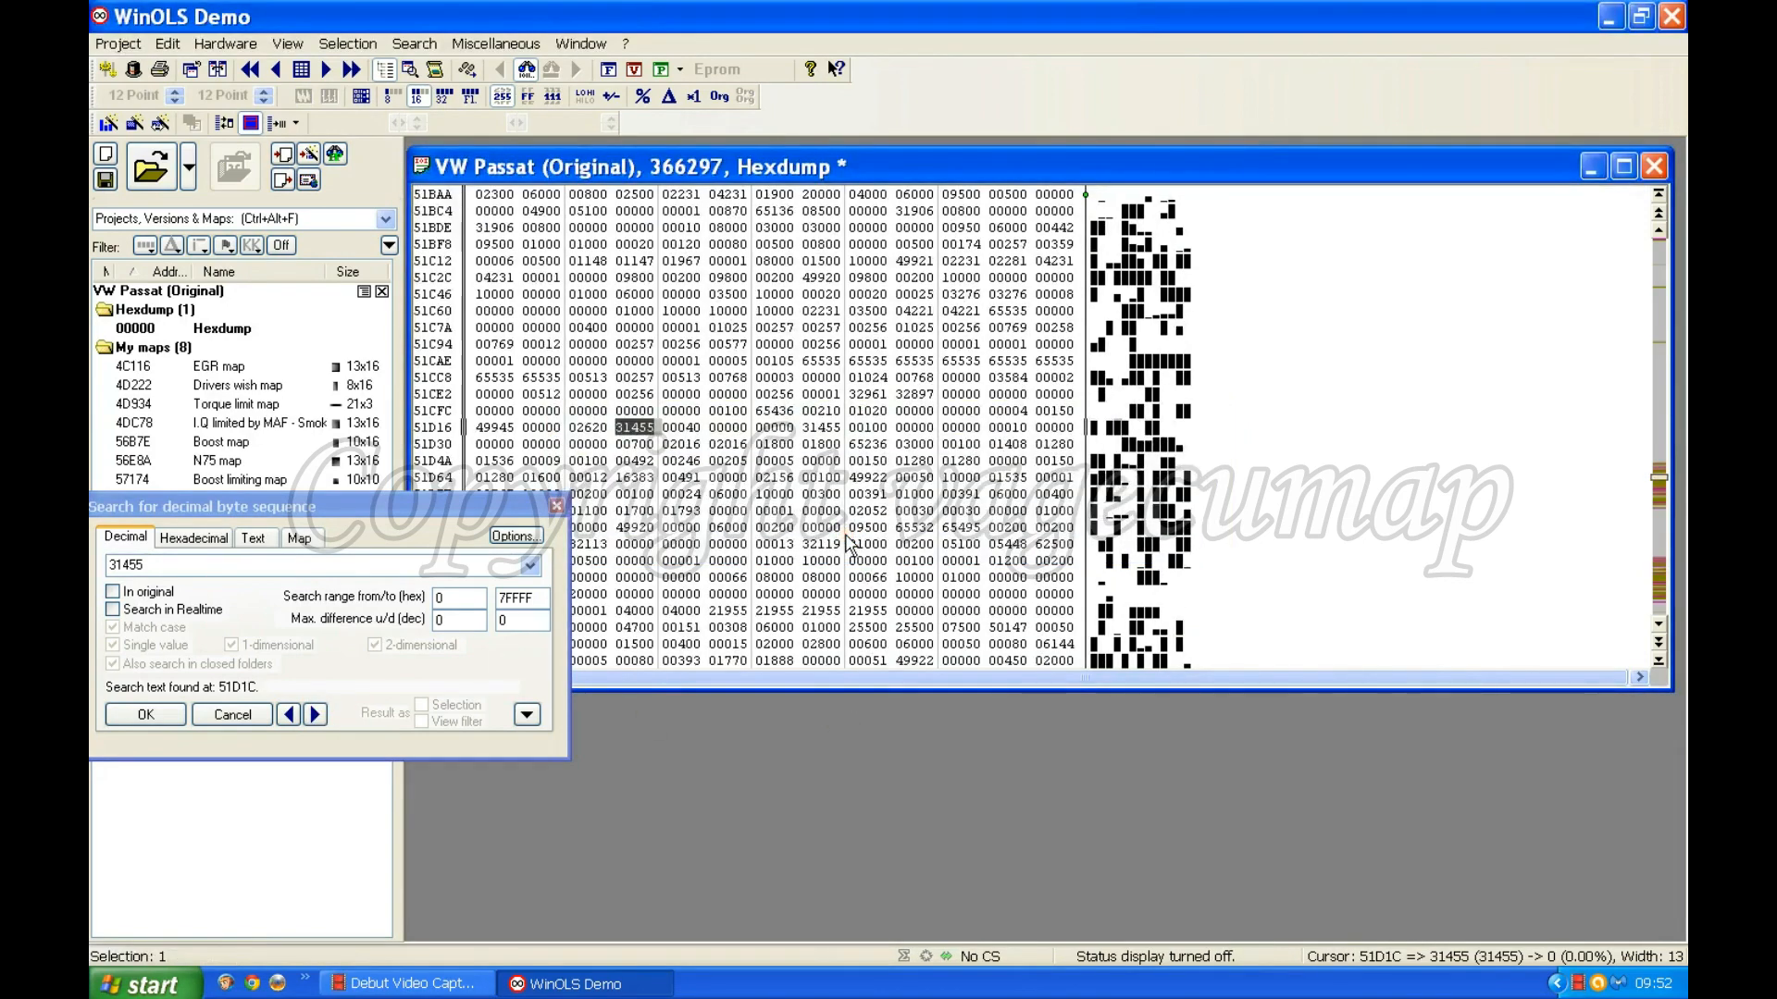
Select the single cell at 51D1A, directly before the first 31455, and create a map from it
click(591, 429)
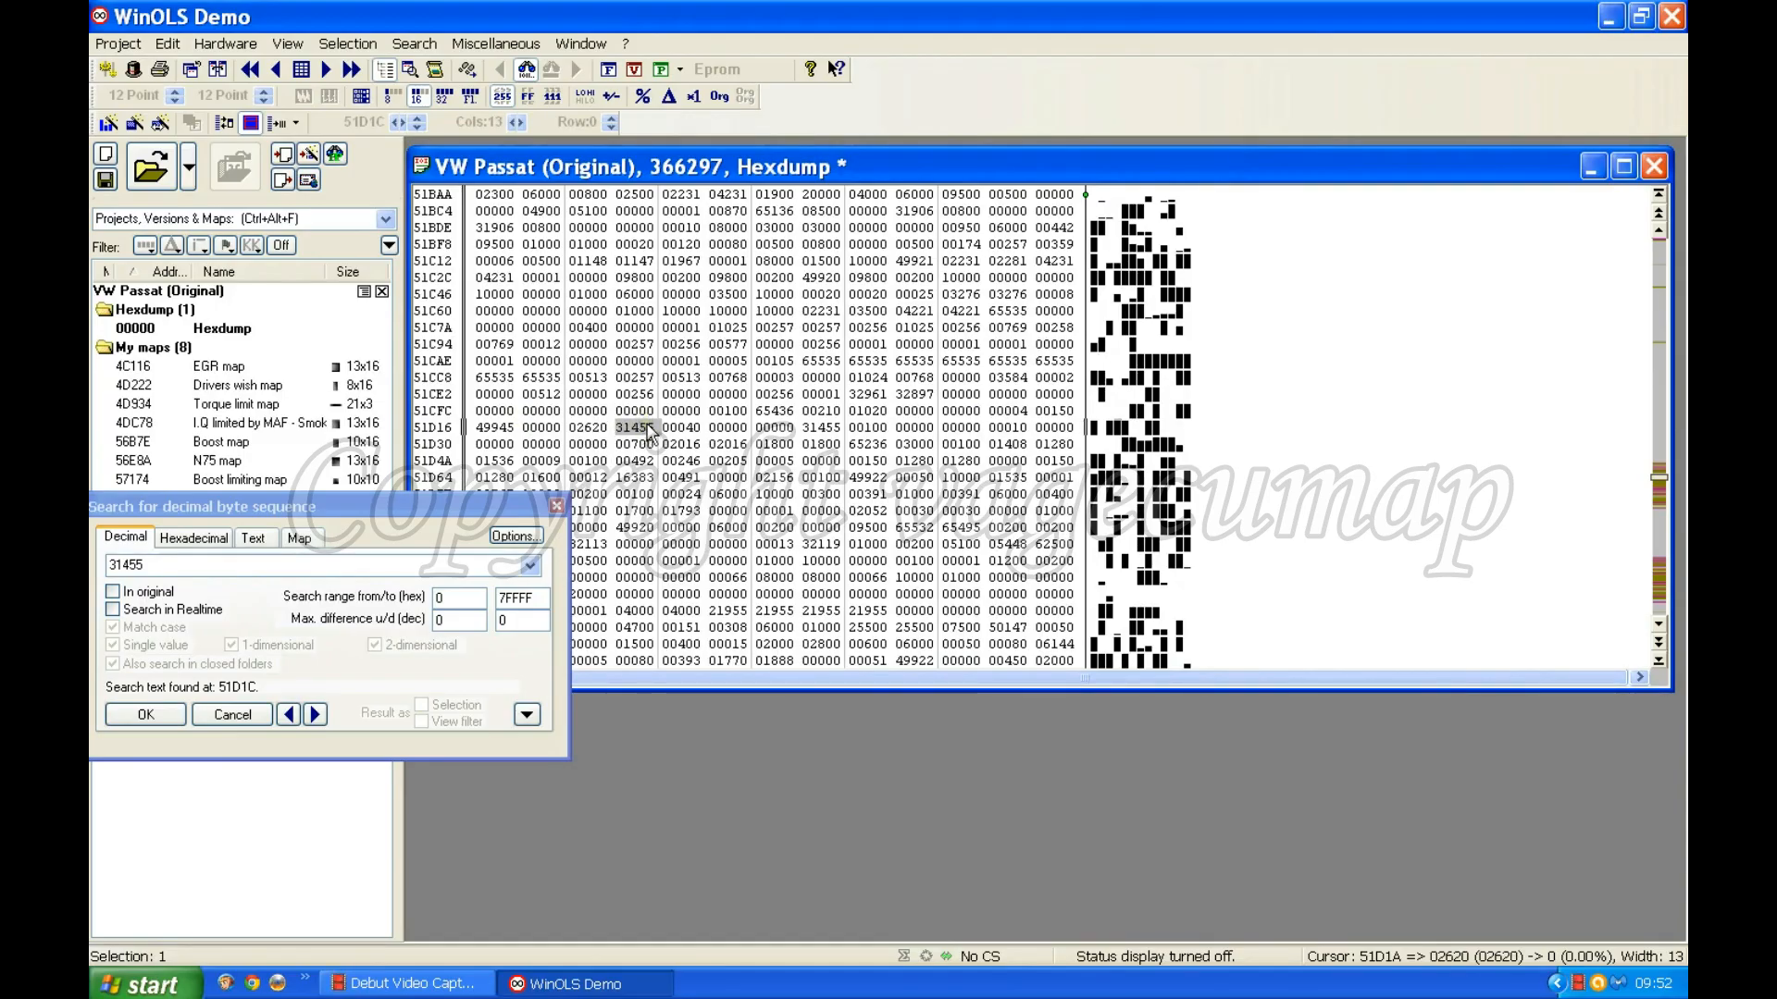
click(594, 431)
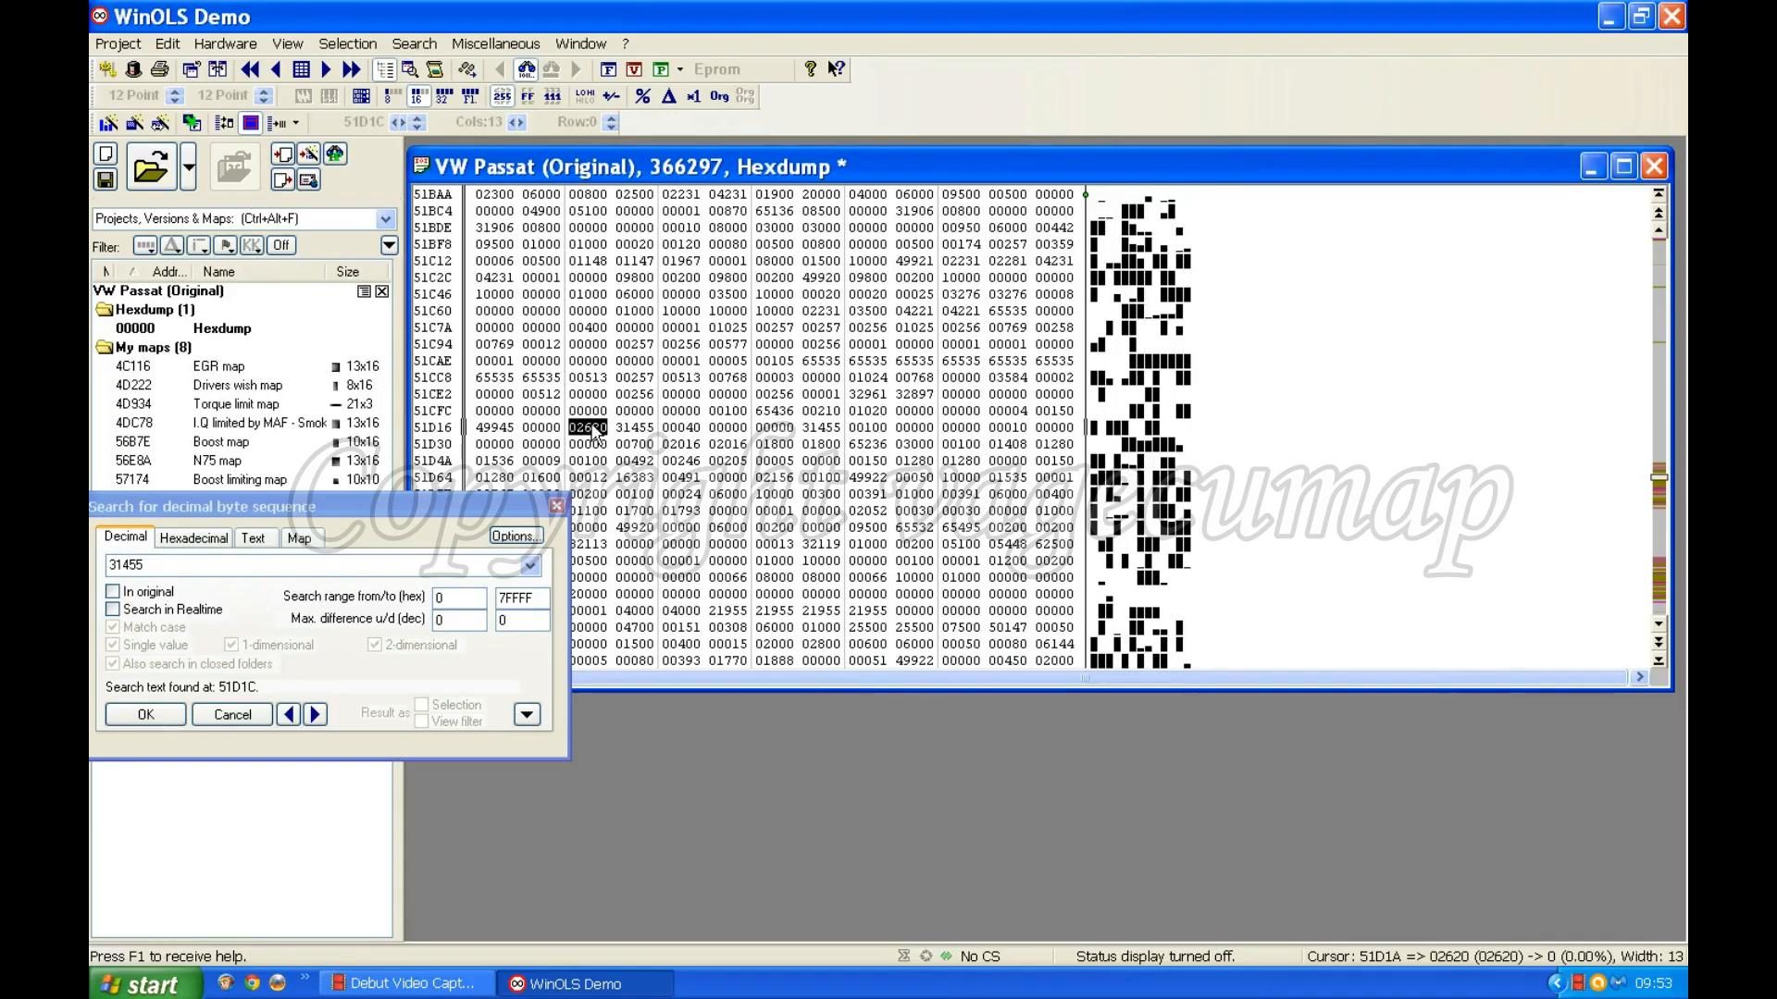
key(shift+Right)
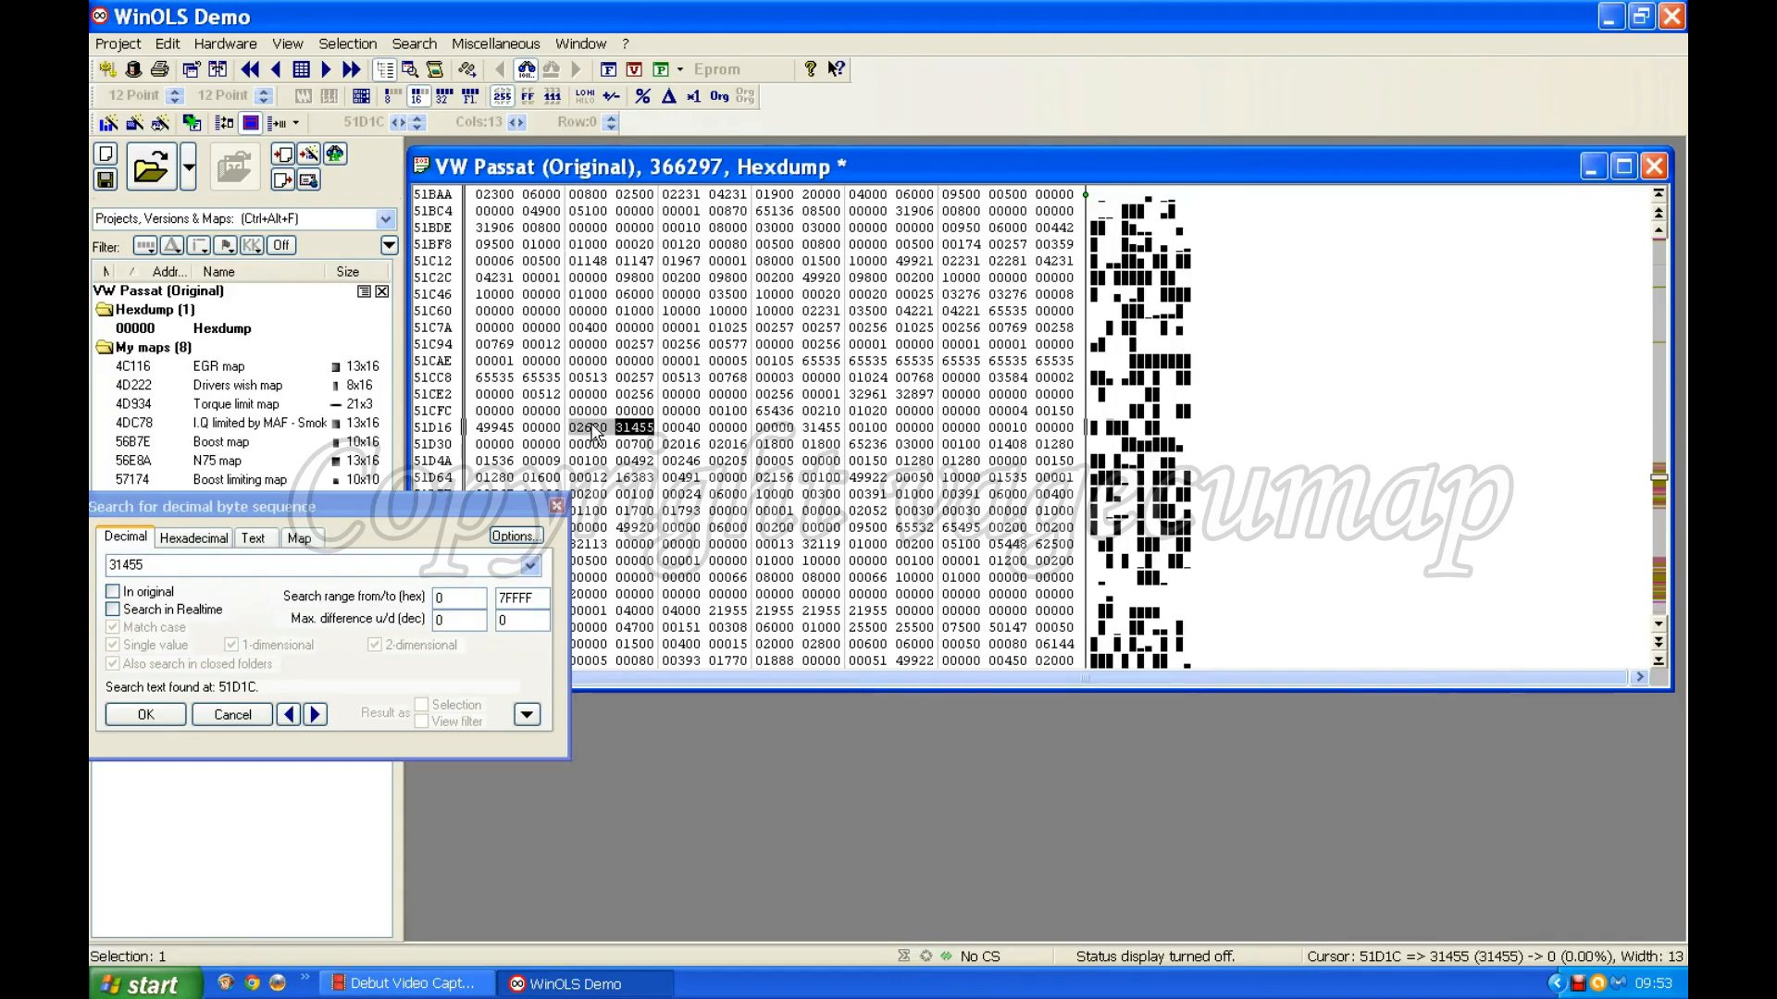
click(349, 45)
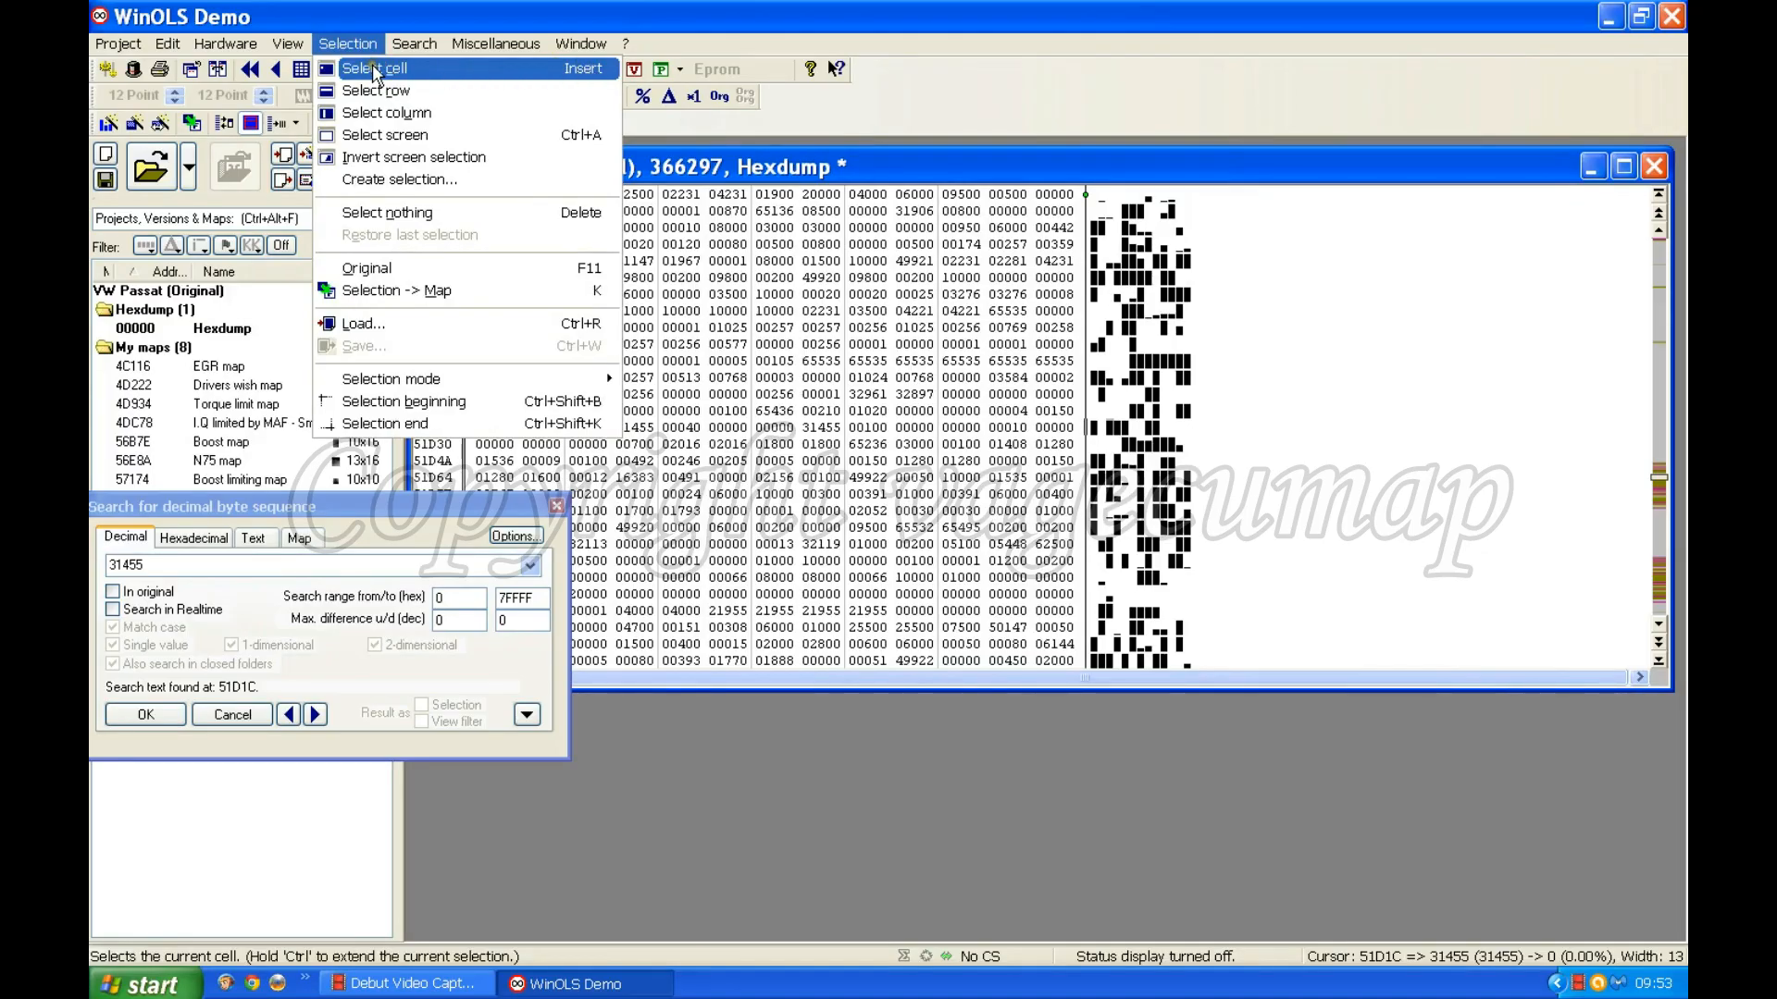
click(824, 857)
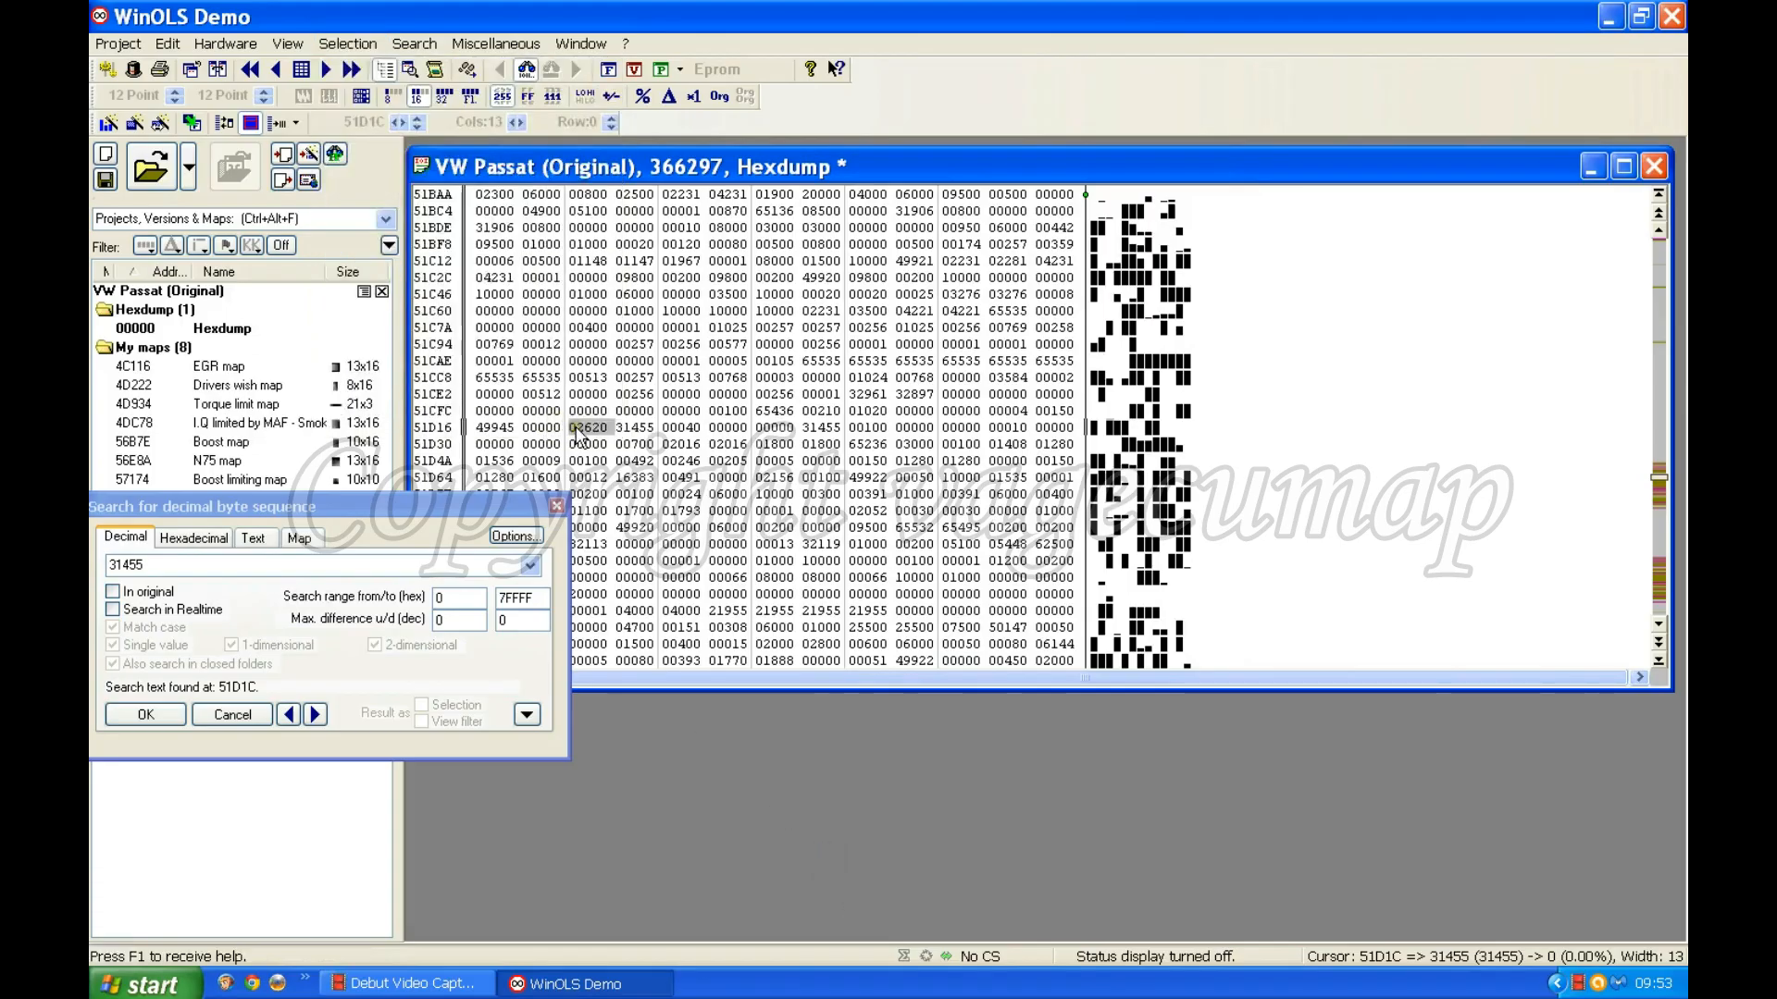
click(330, 46)
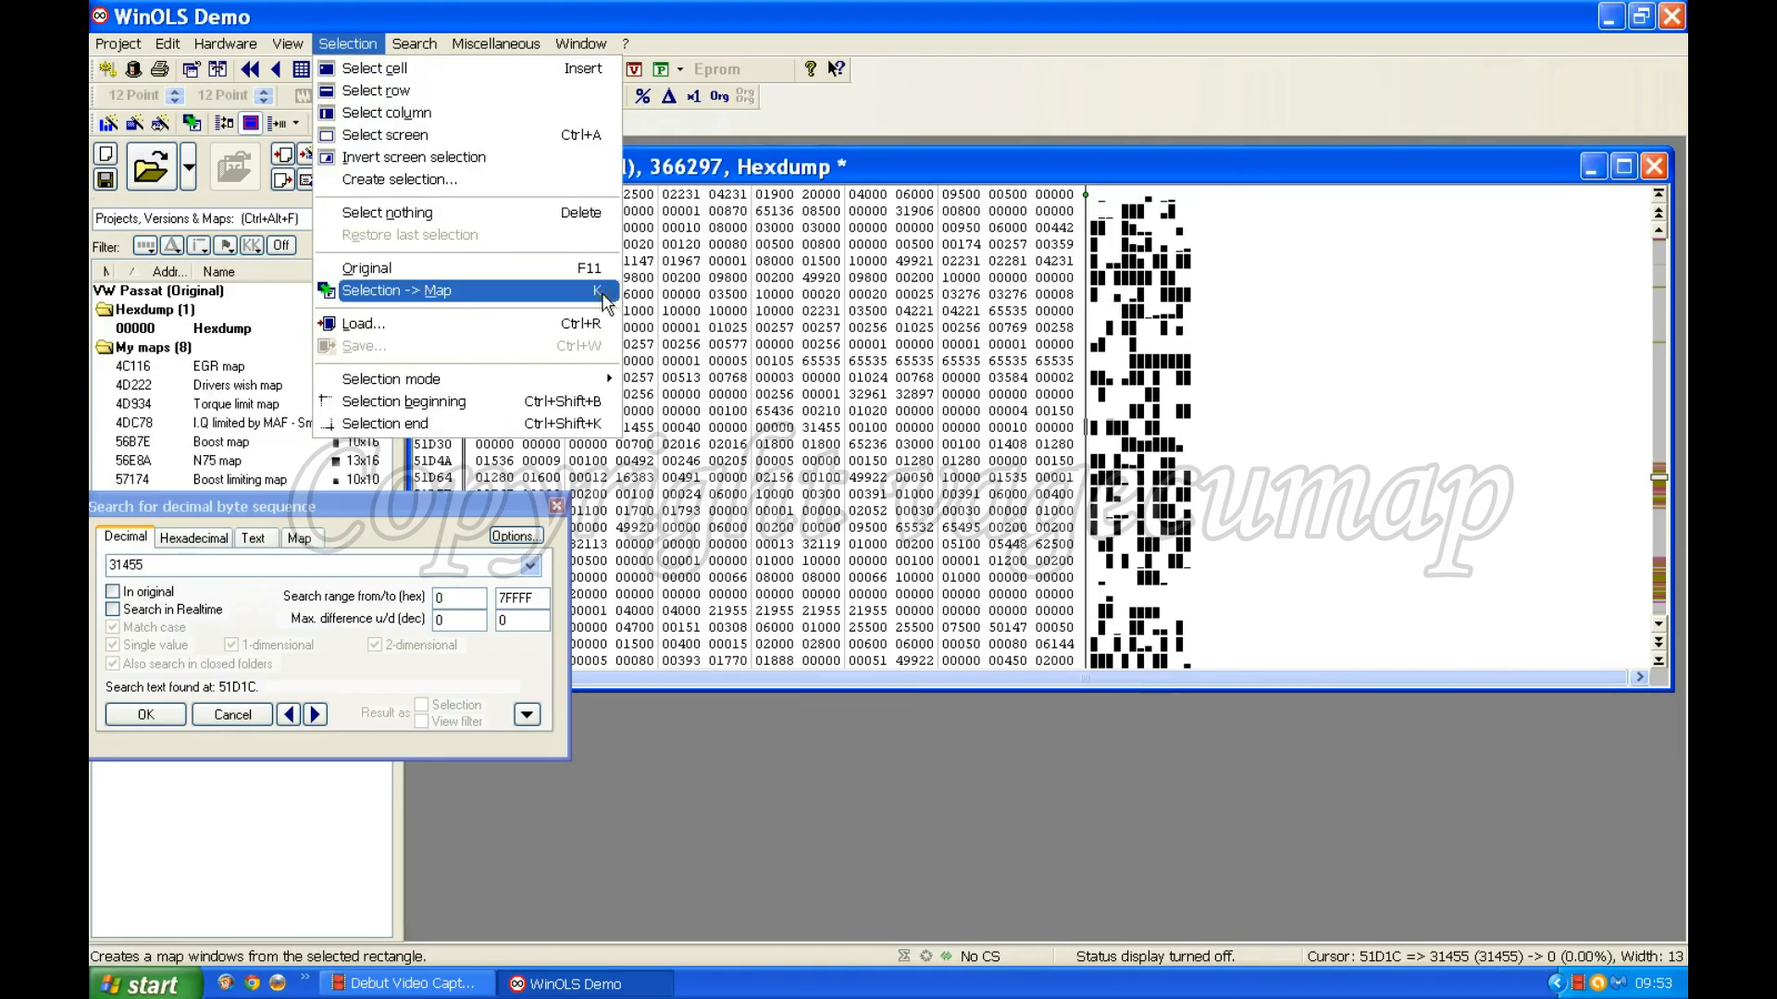
click(735, 909)
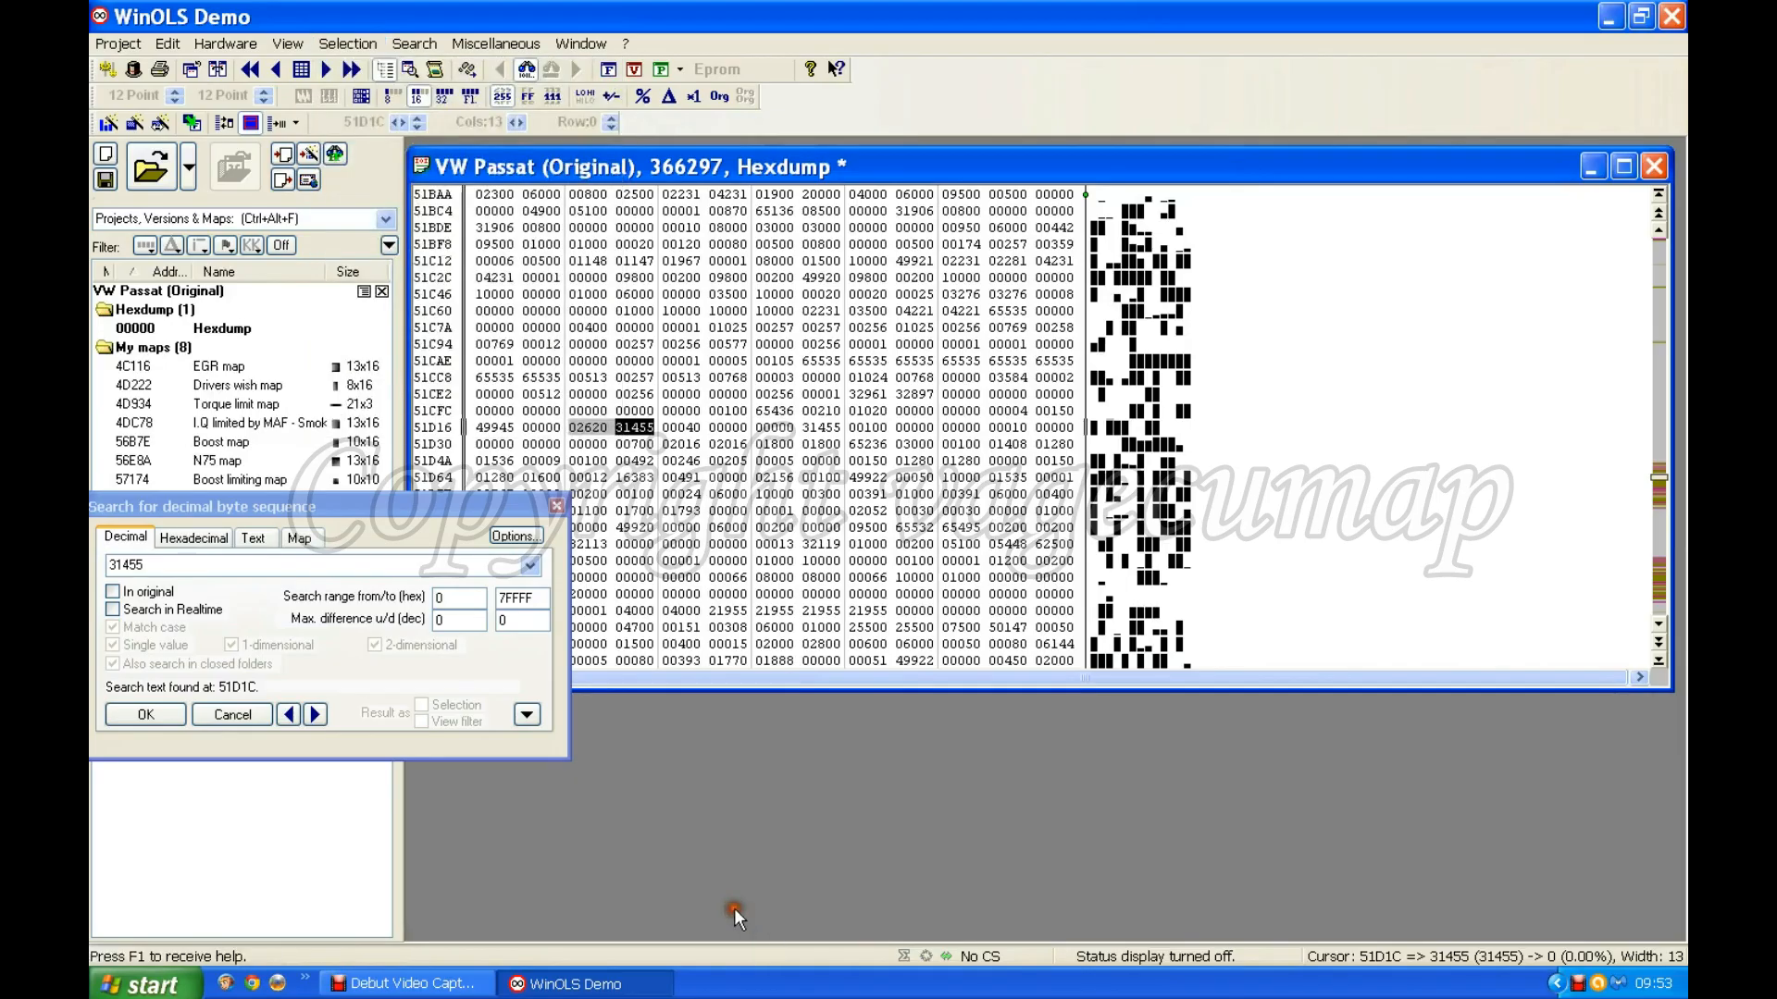
click(586, 429)
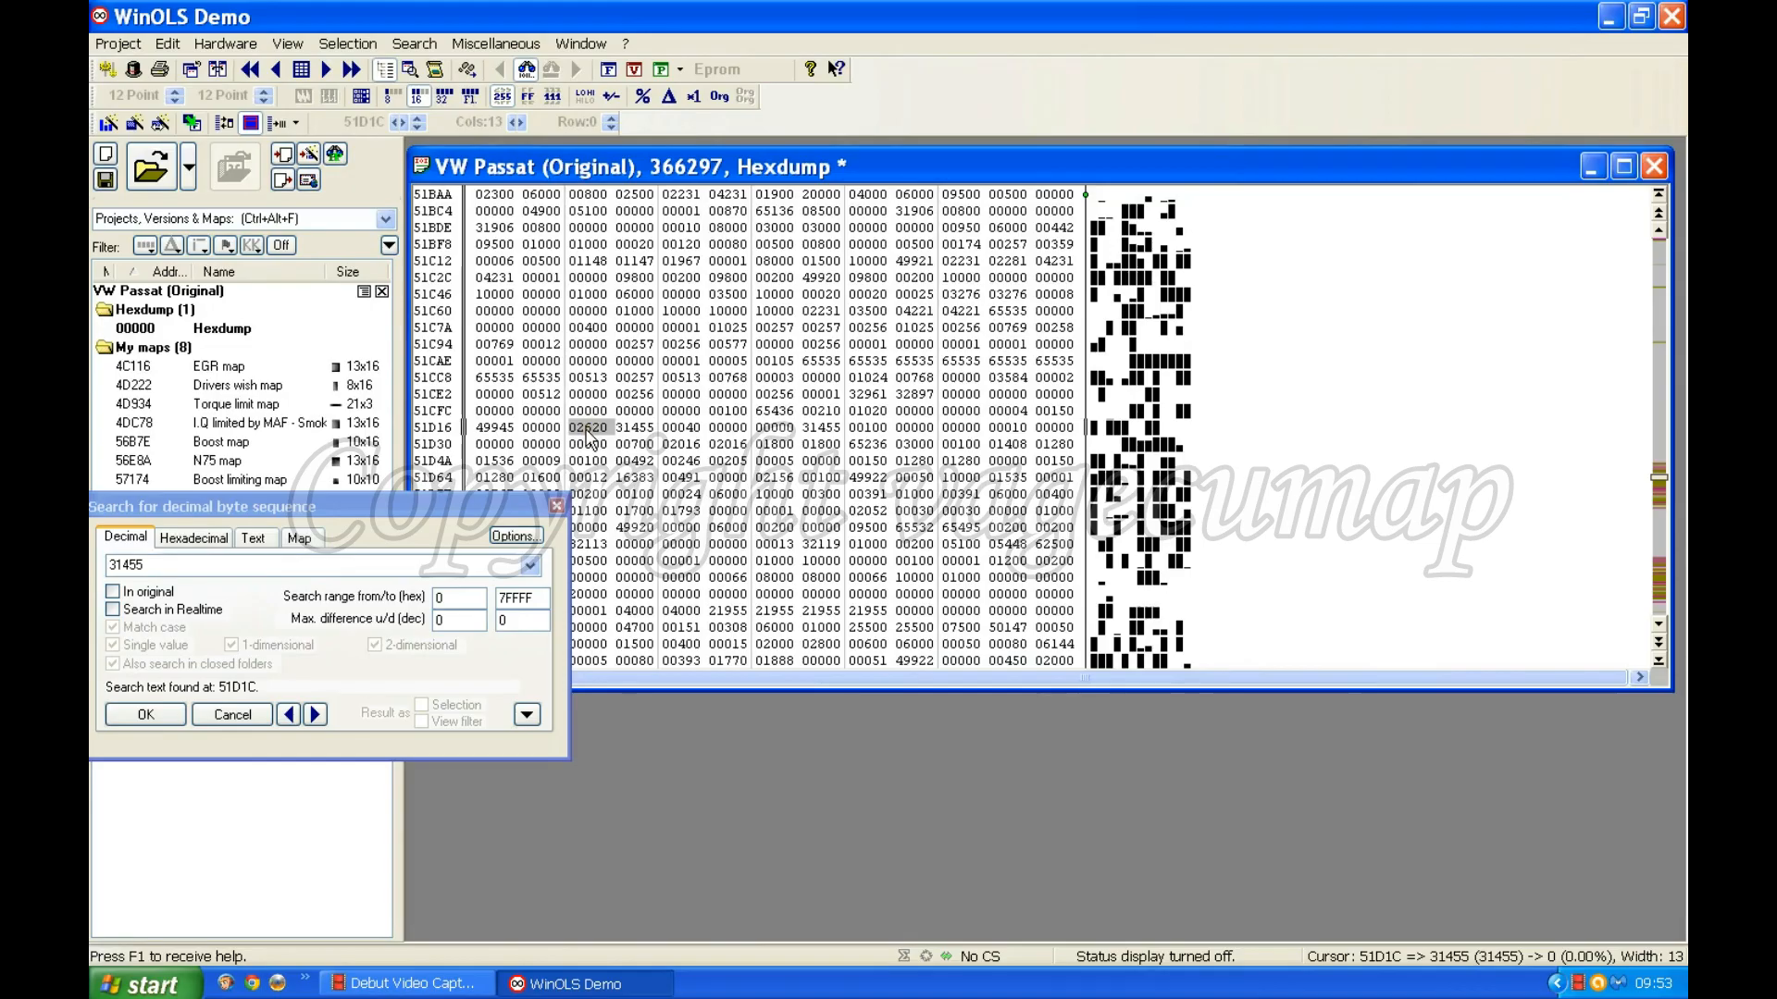
key(k)
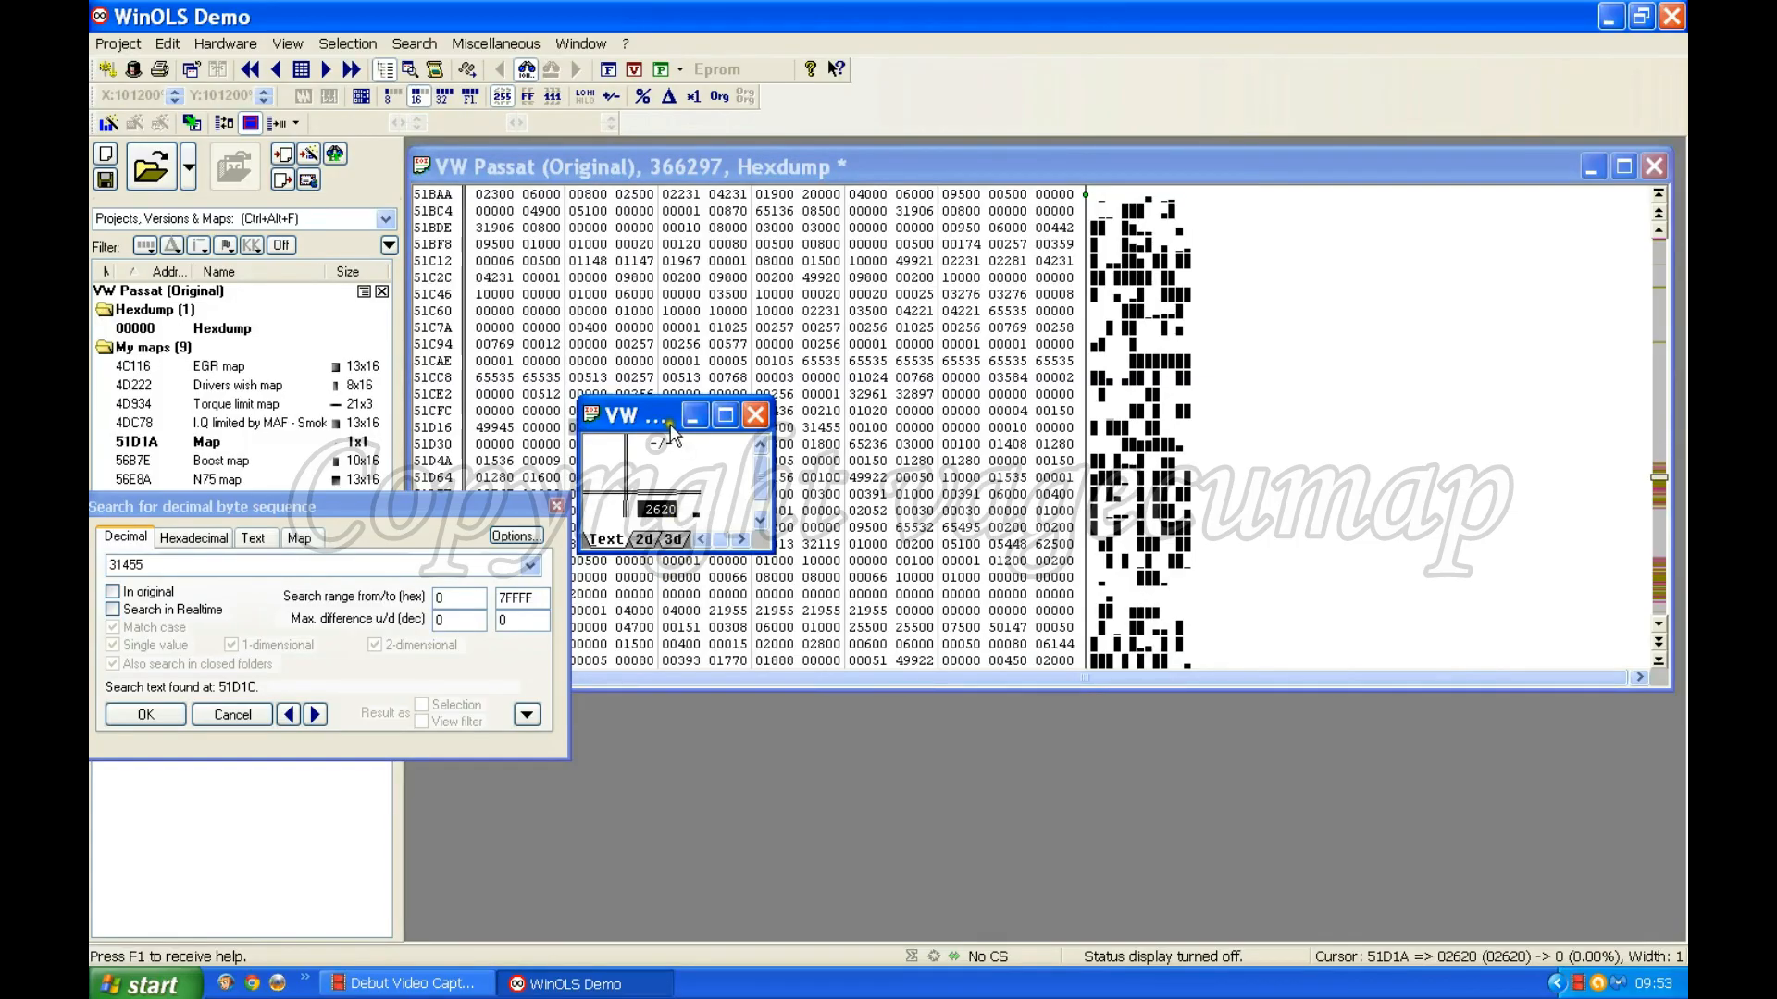
Name the new map SVBL with description "air pressure limit" and unit mb, and close its window
double_click(671, 469)
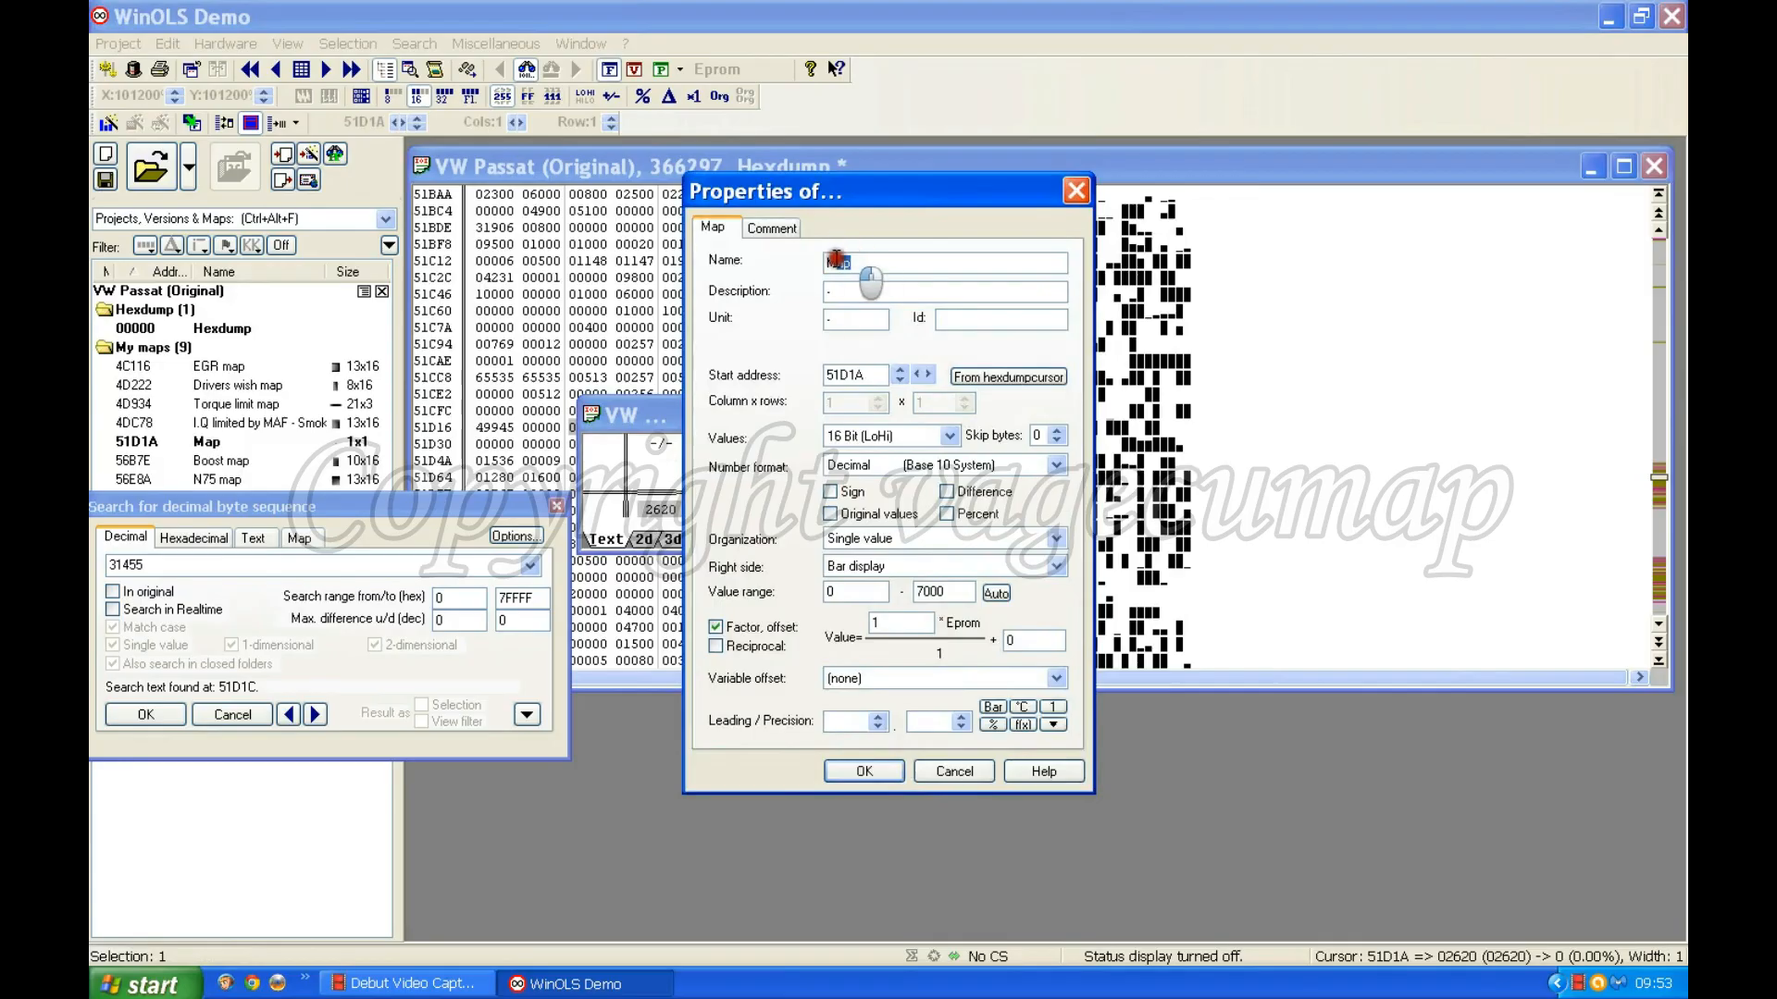
text(SVBL)
click(827, 292)
text(air pressure limit)
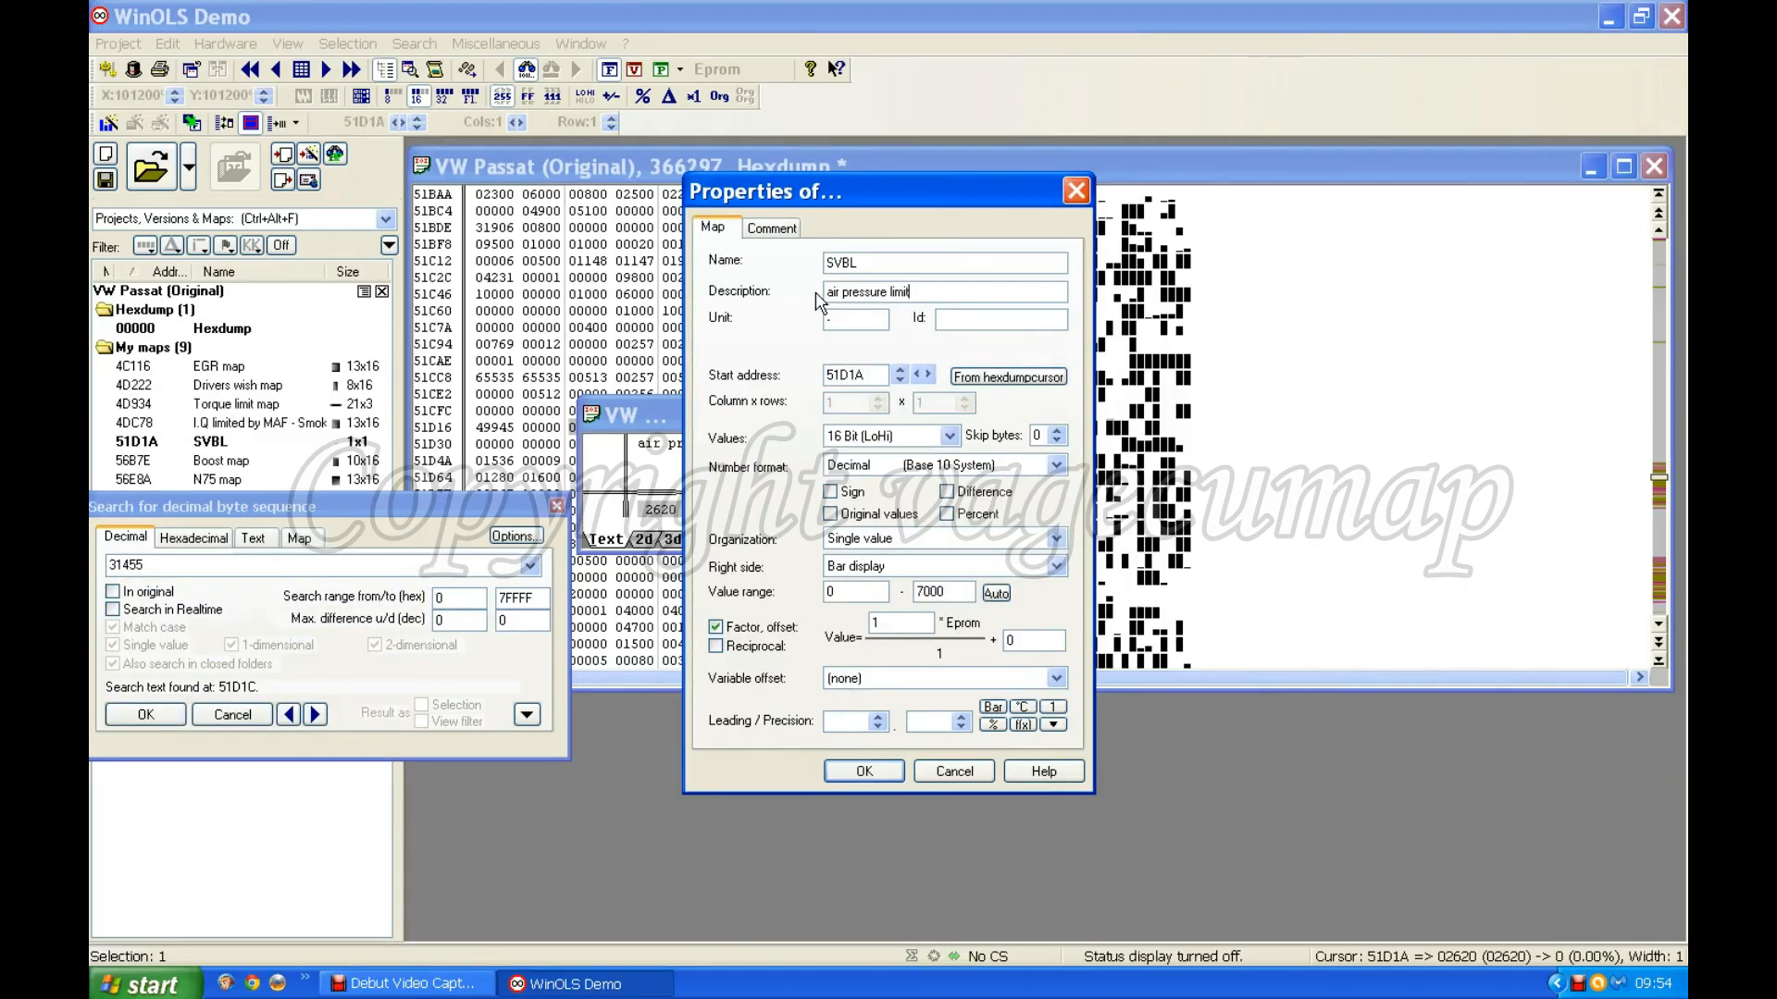
key(Tab)
text(mb)
click(864, 773)
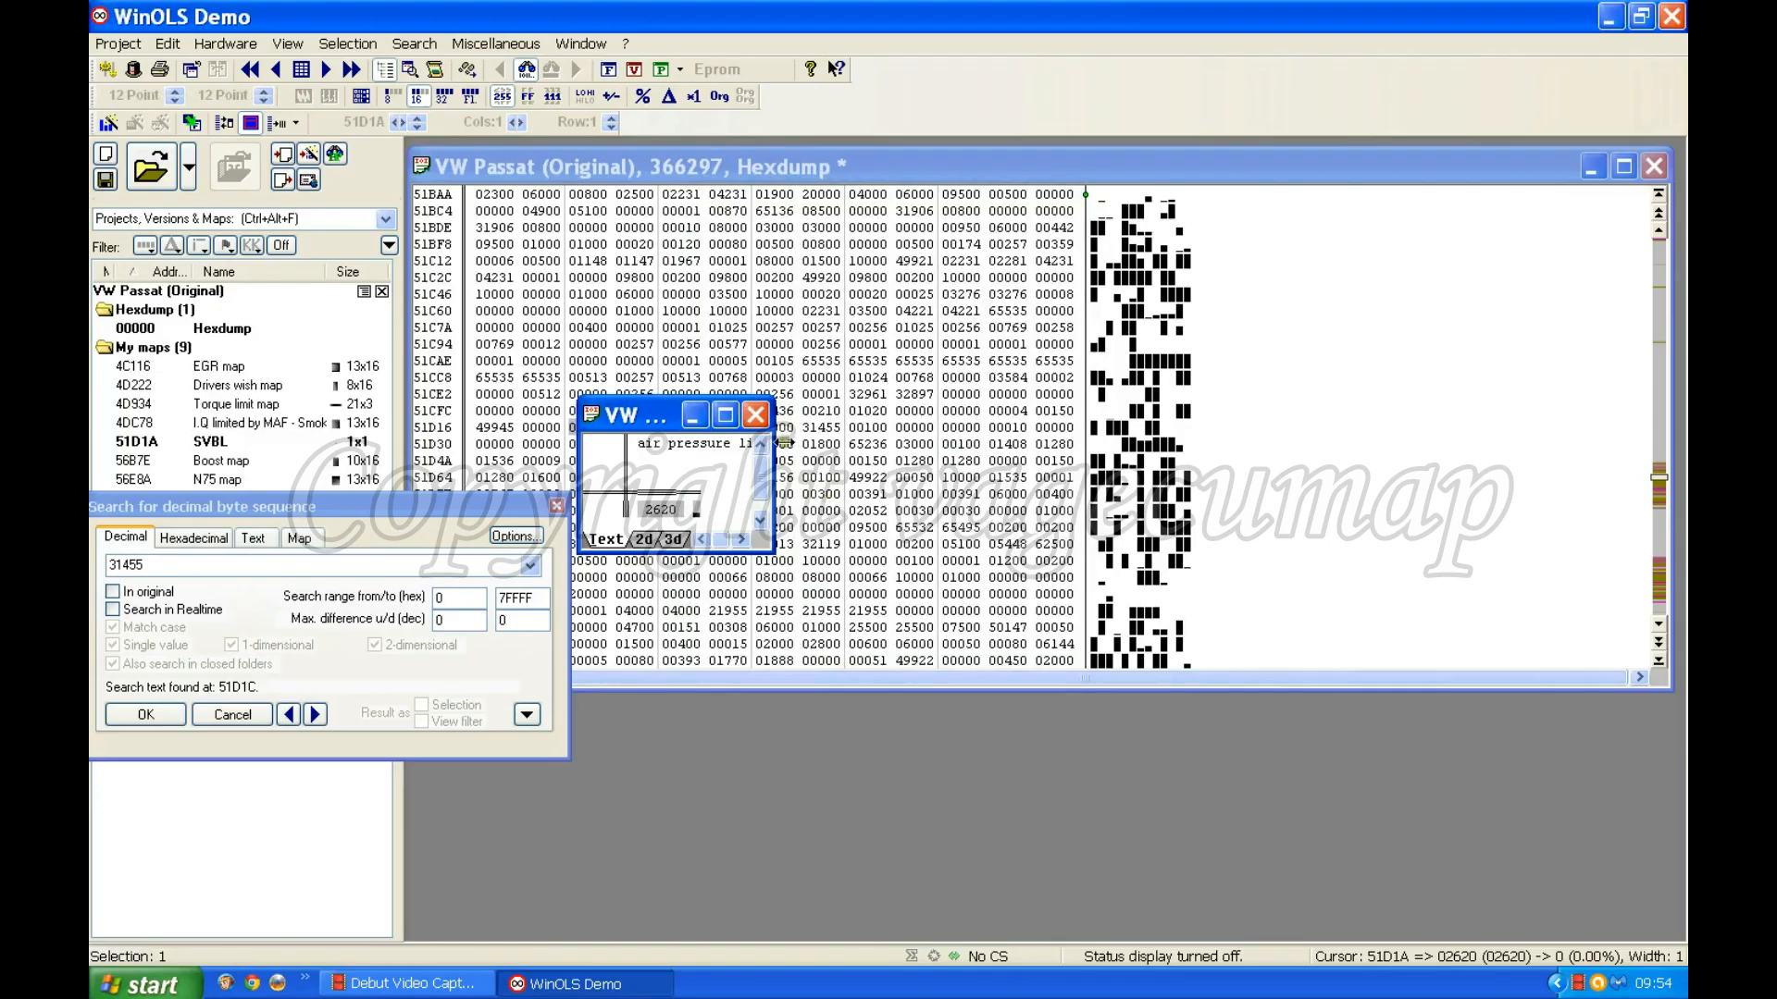
click(757, 417)
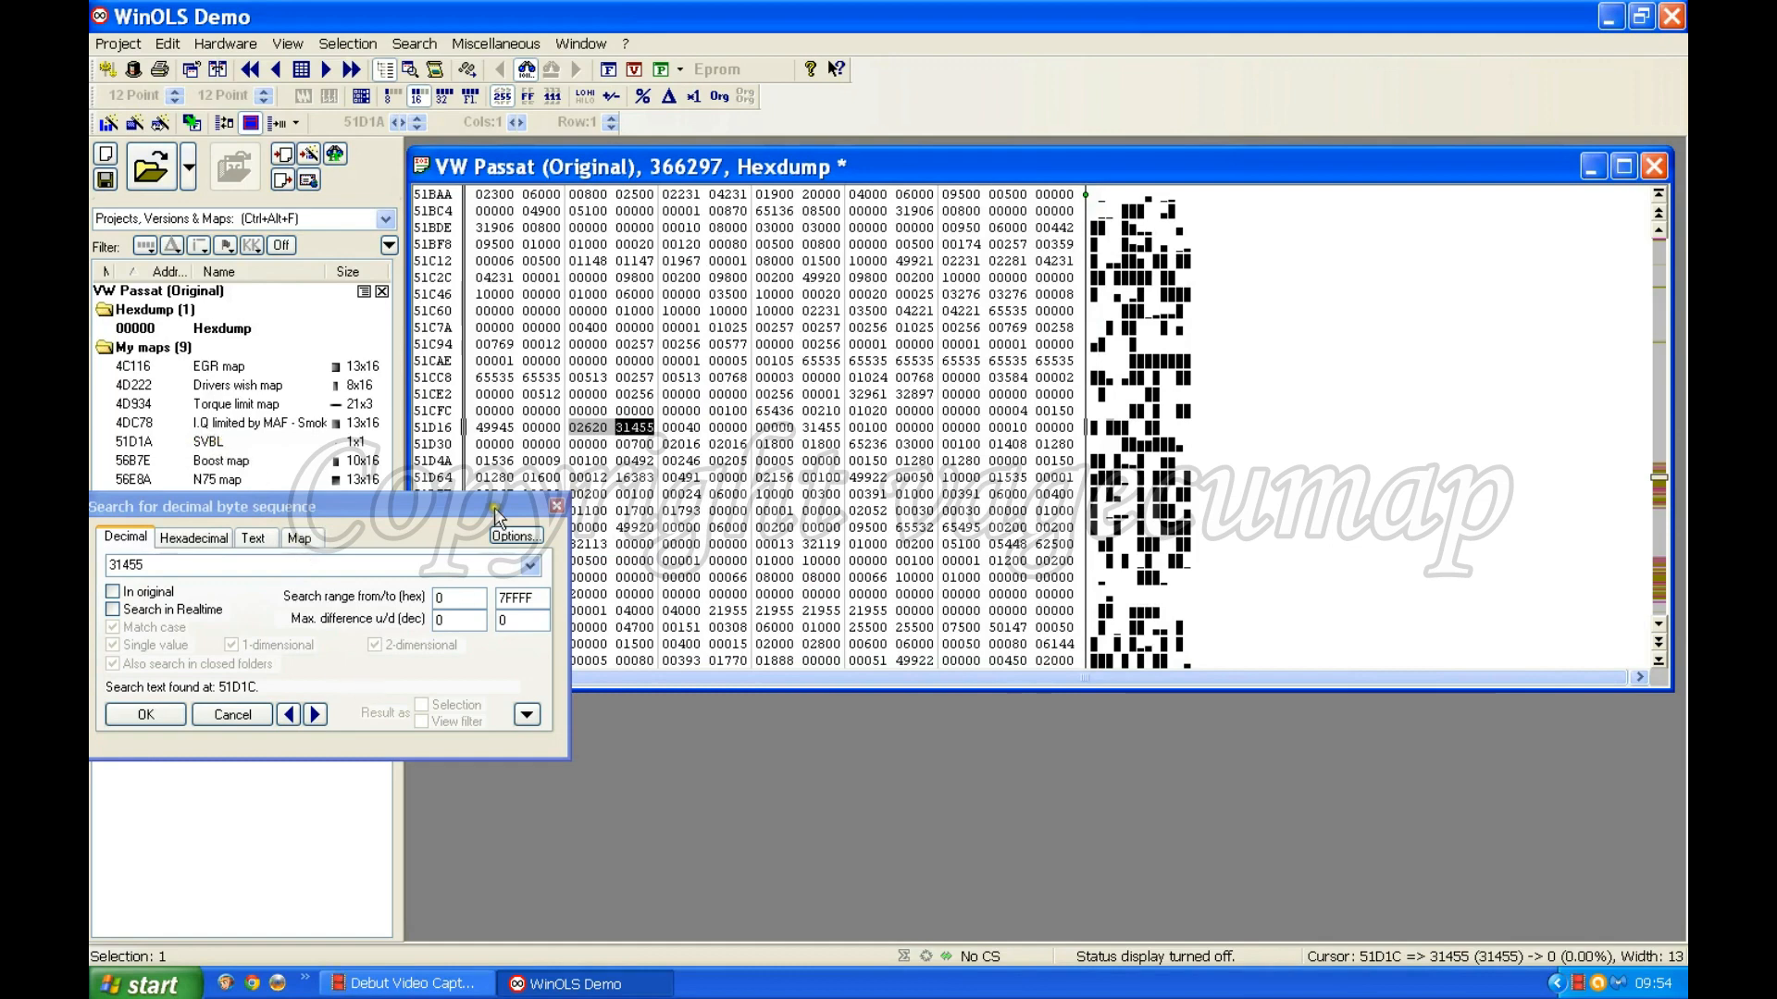
Advance the search to the 31455 at 71D1C and create a map from the single cell before it at 71D1A
click(315, 715)
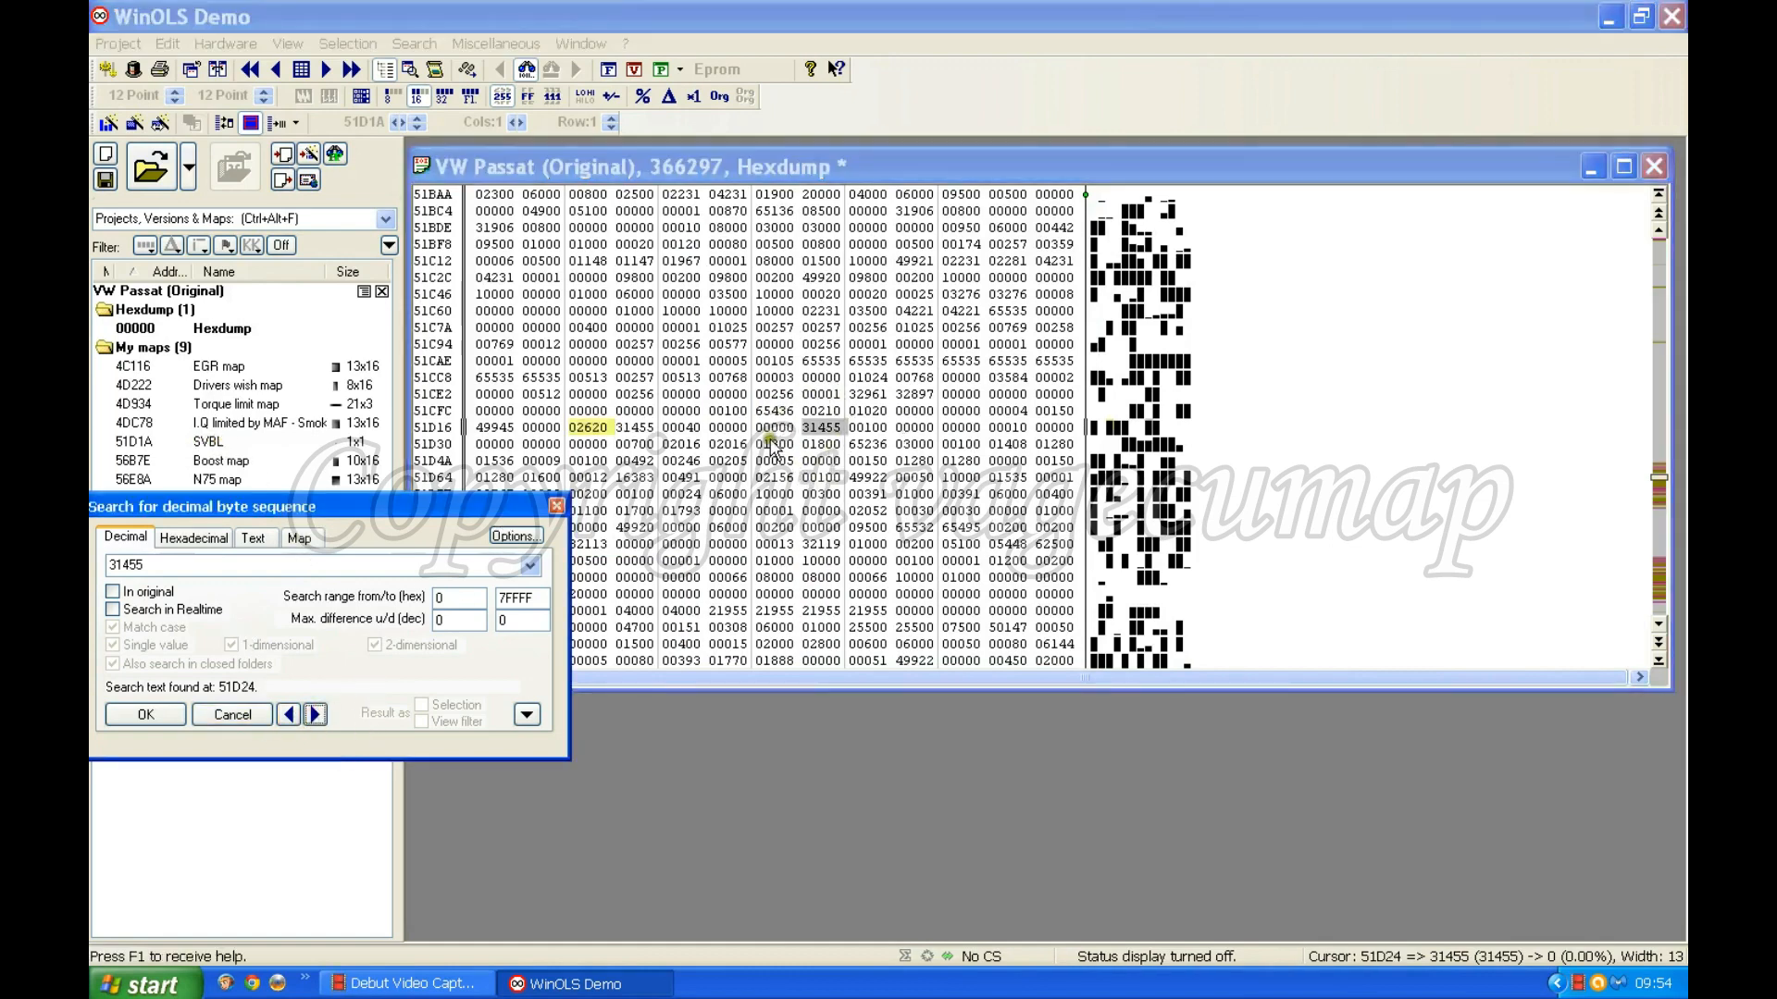
click(315, 714)
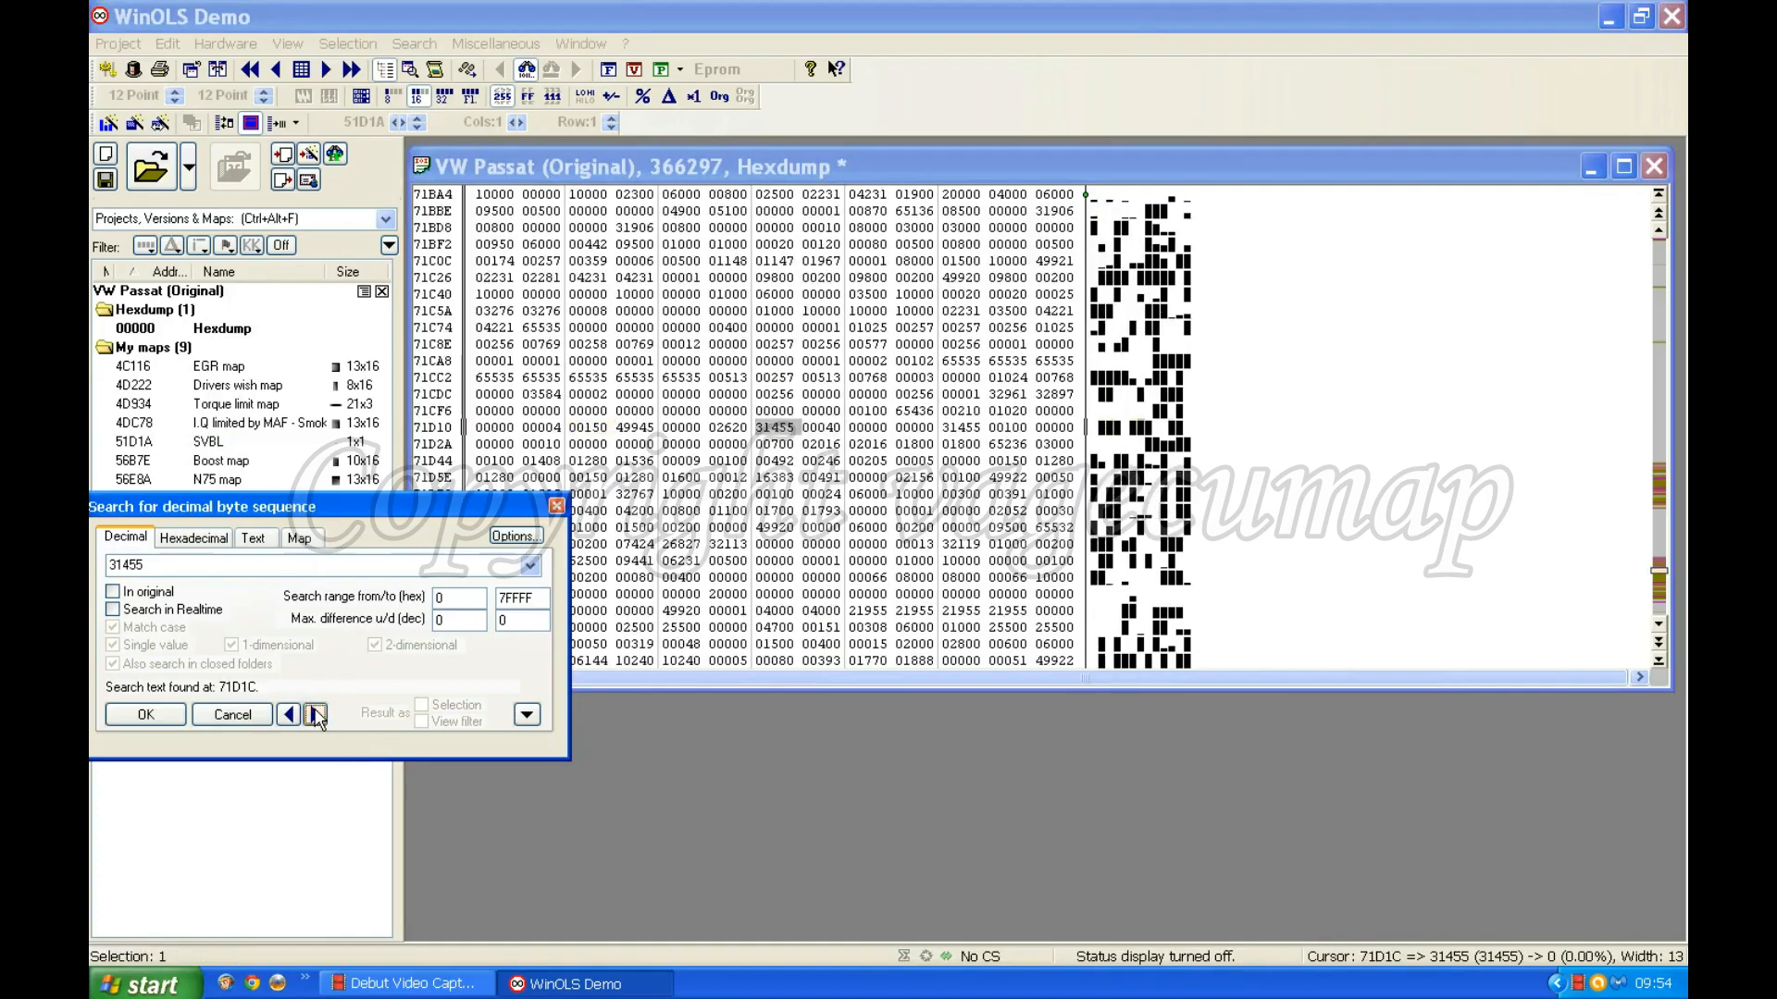
click(729, 428)
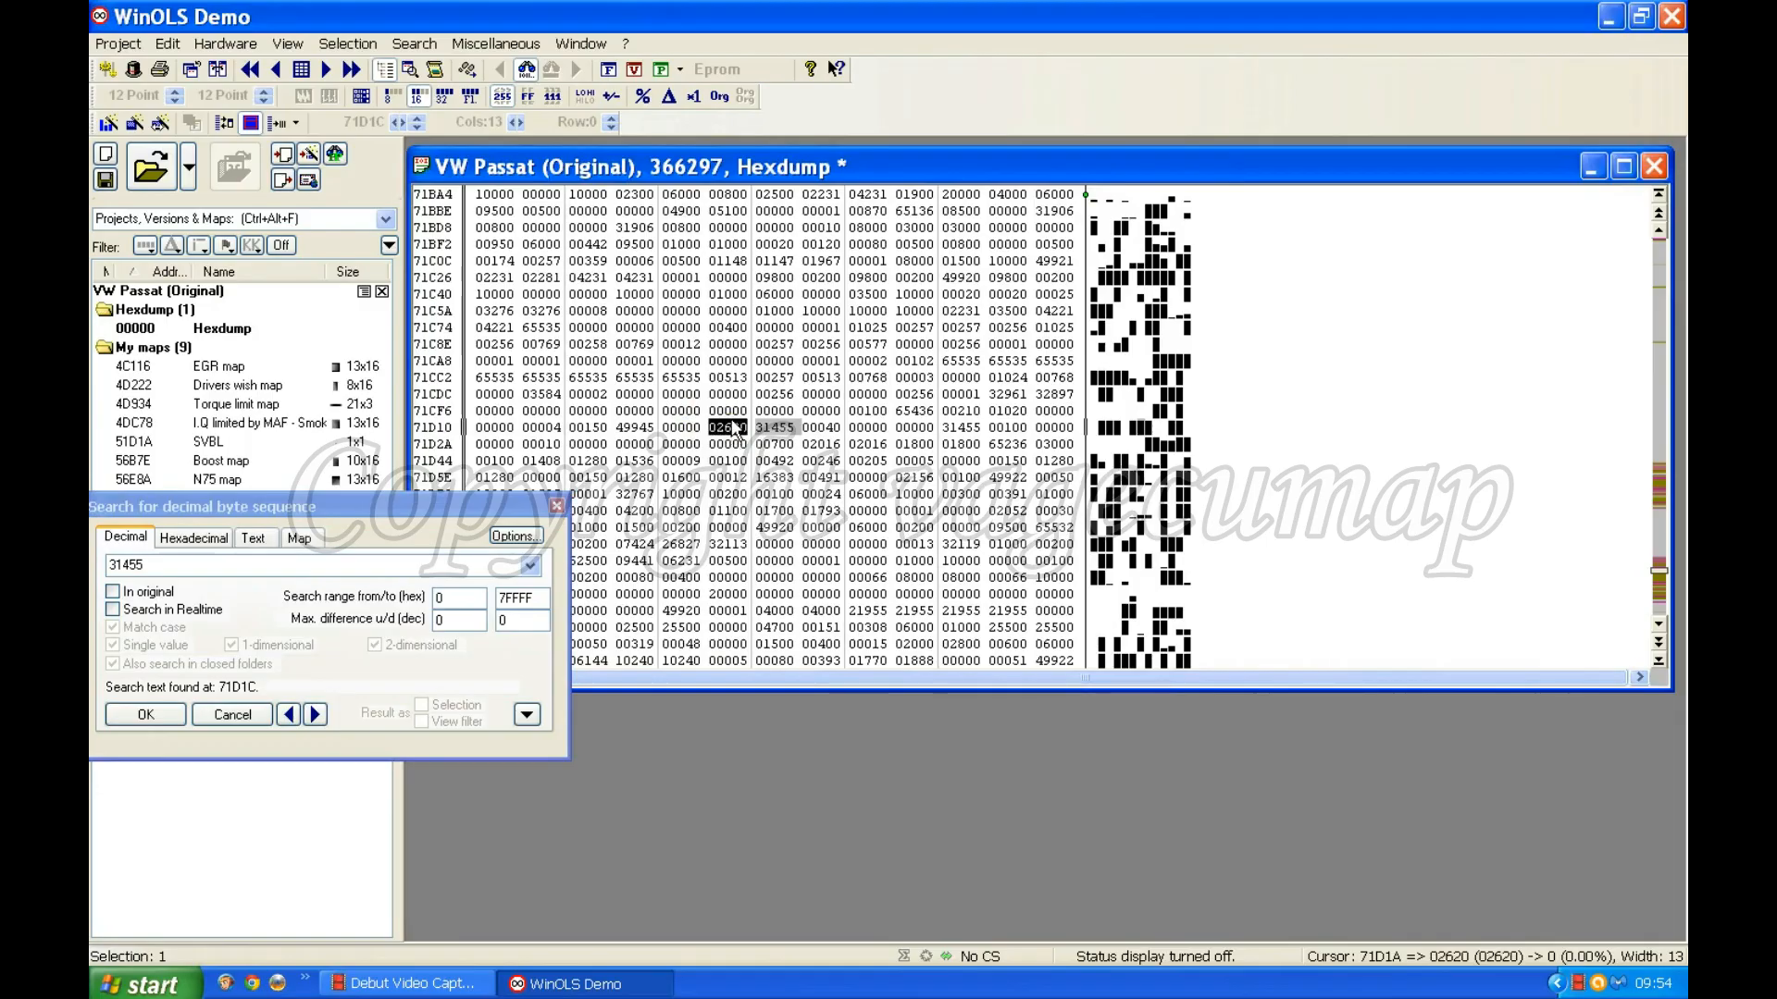
click(732, 427)
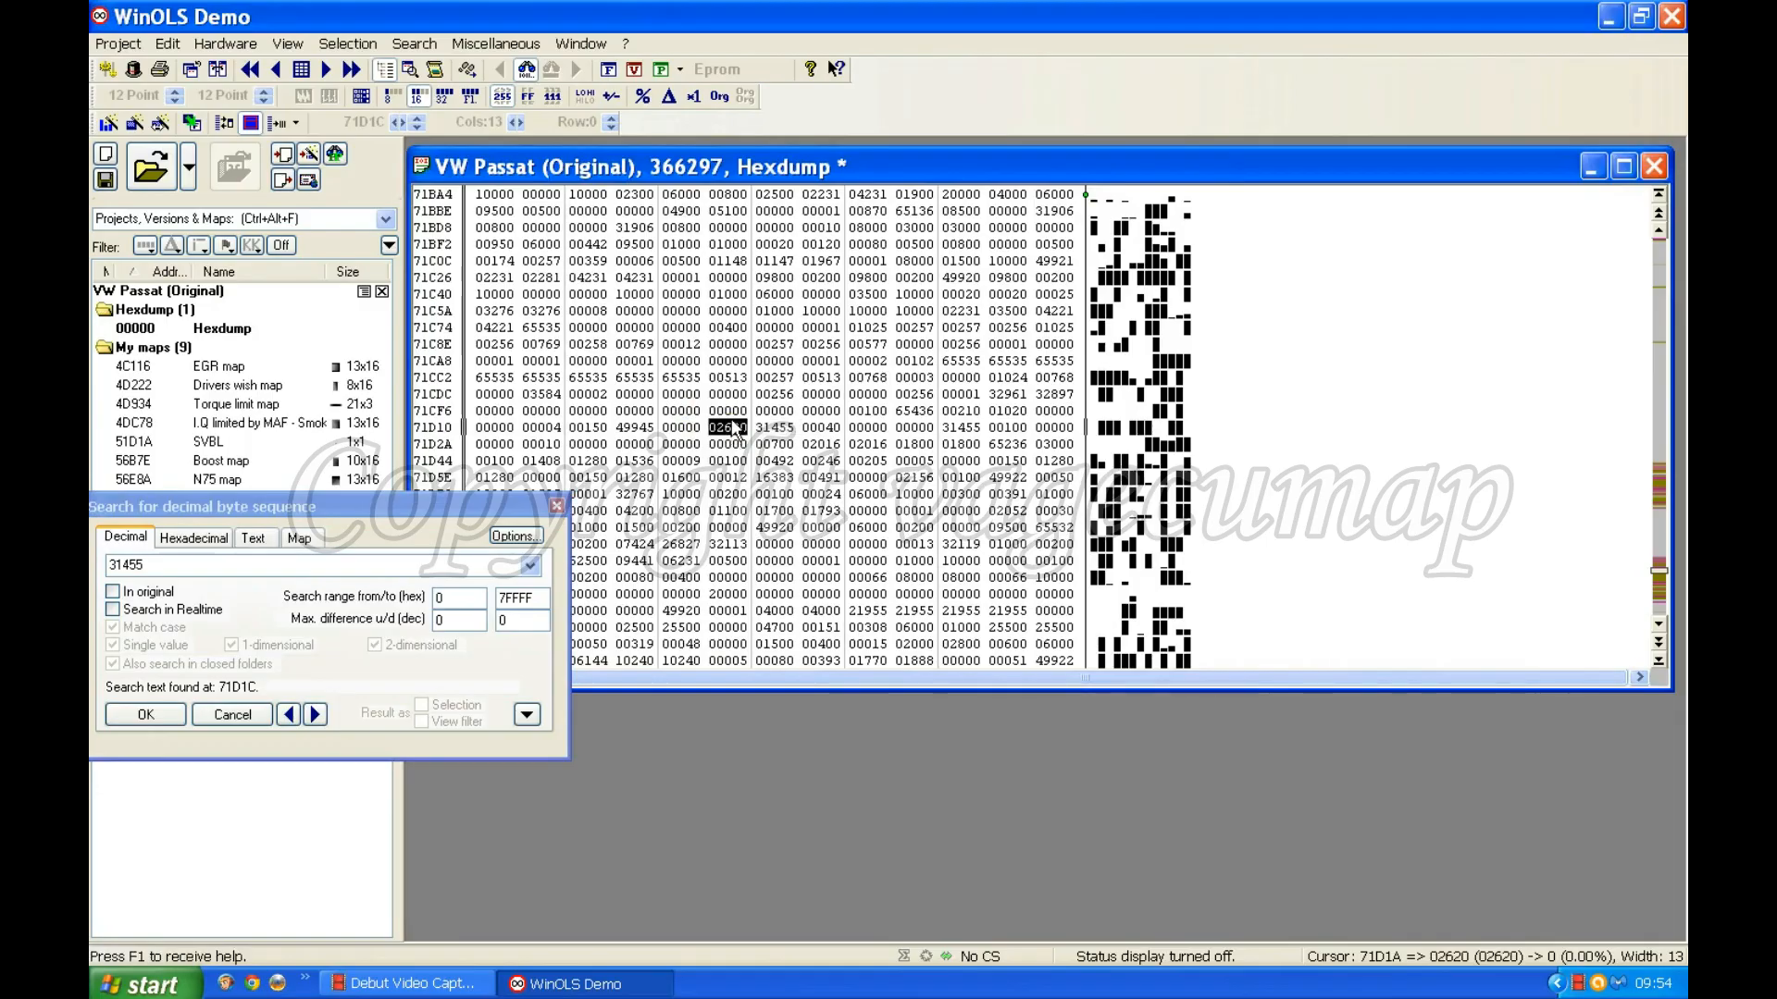
key(shift+Right)
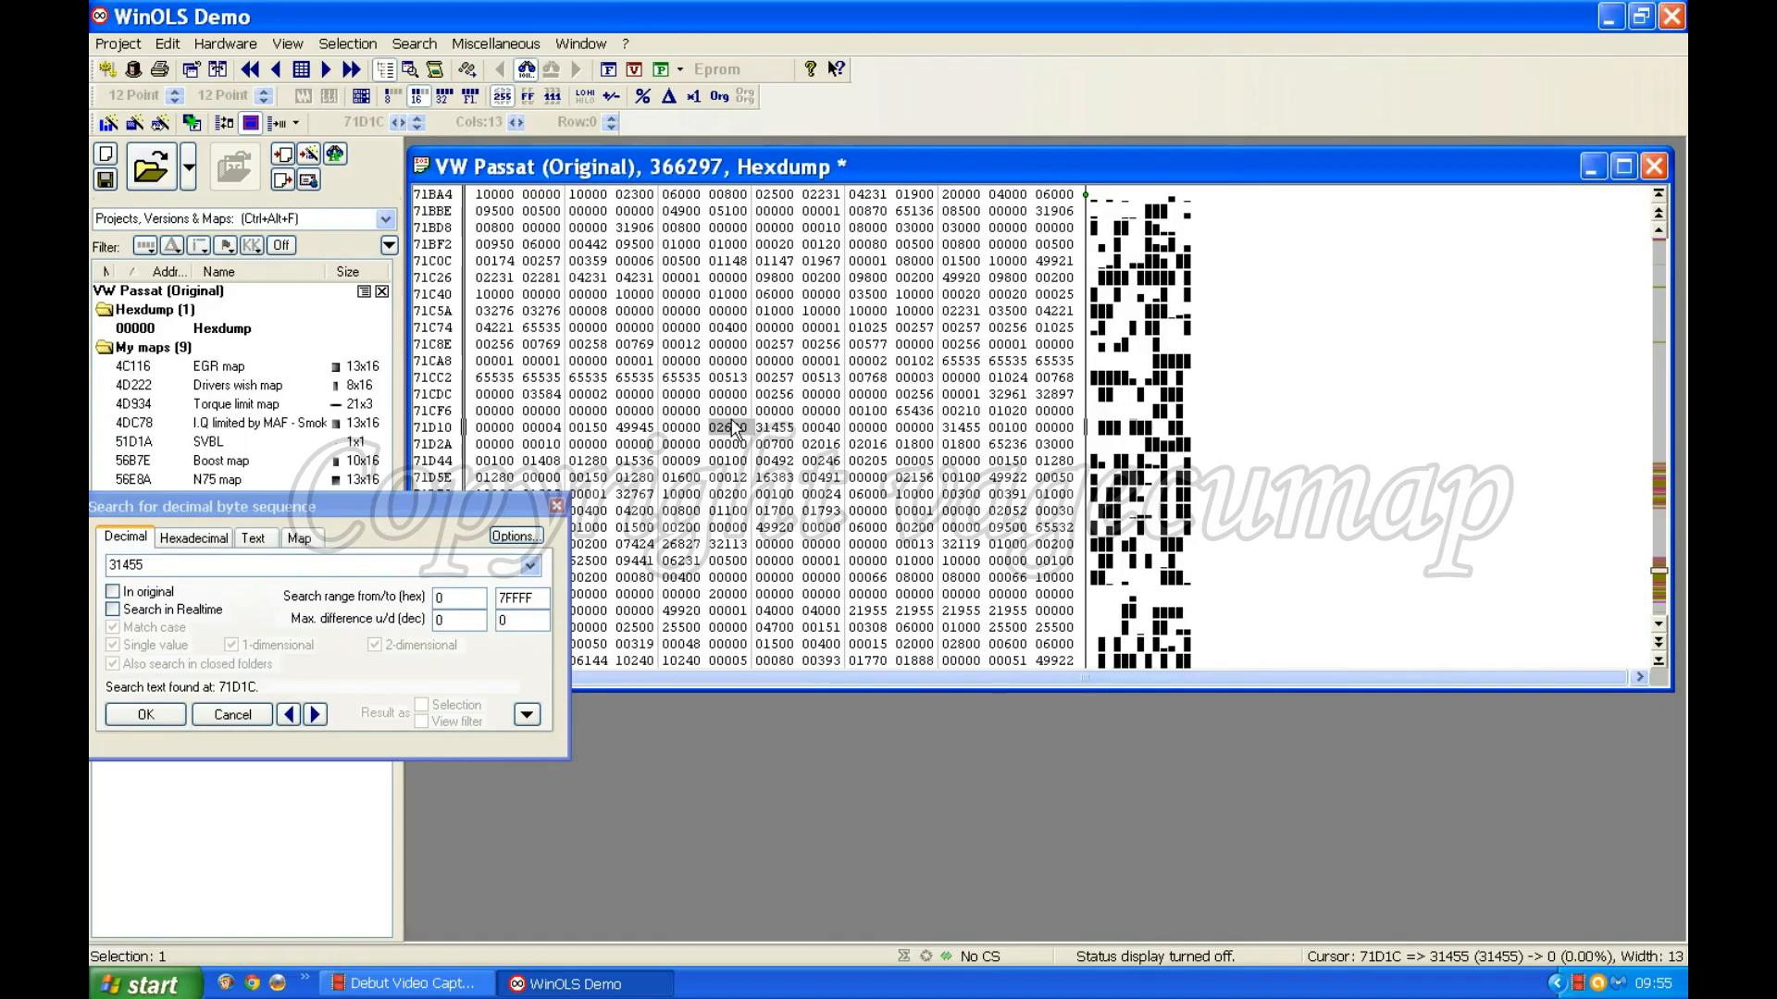
key(k)
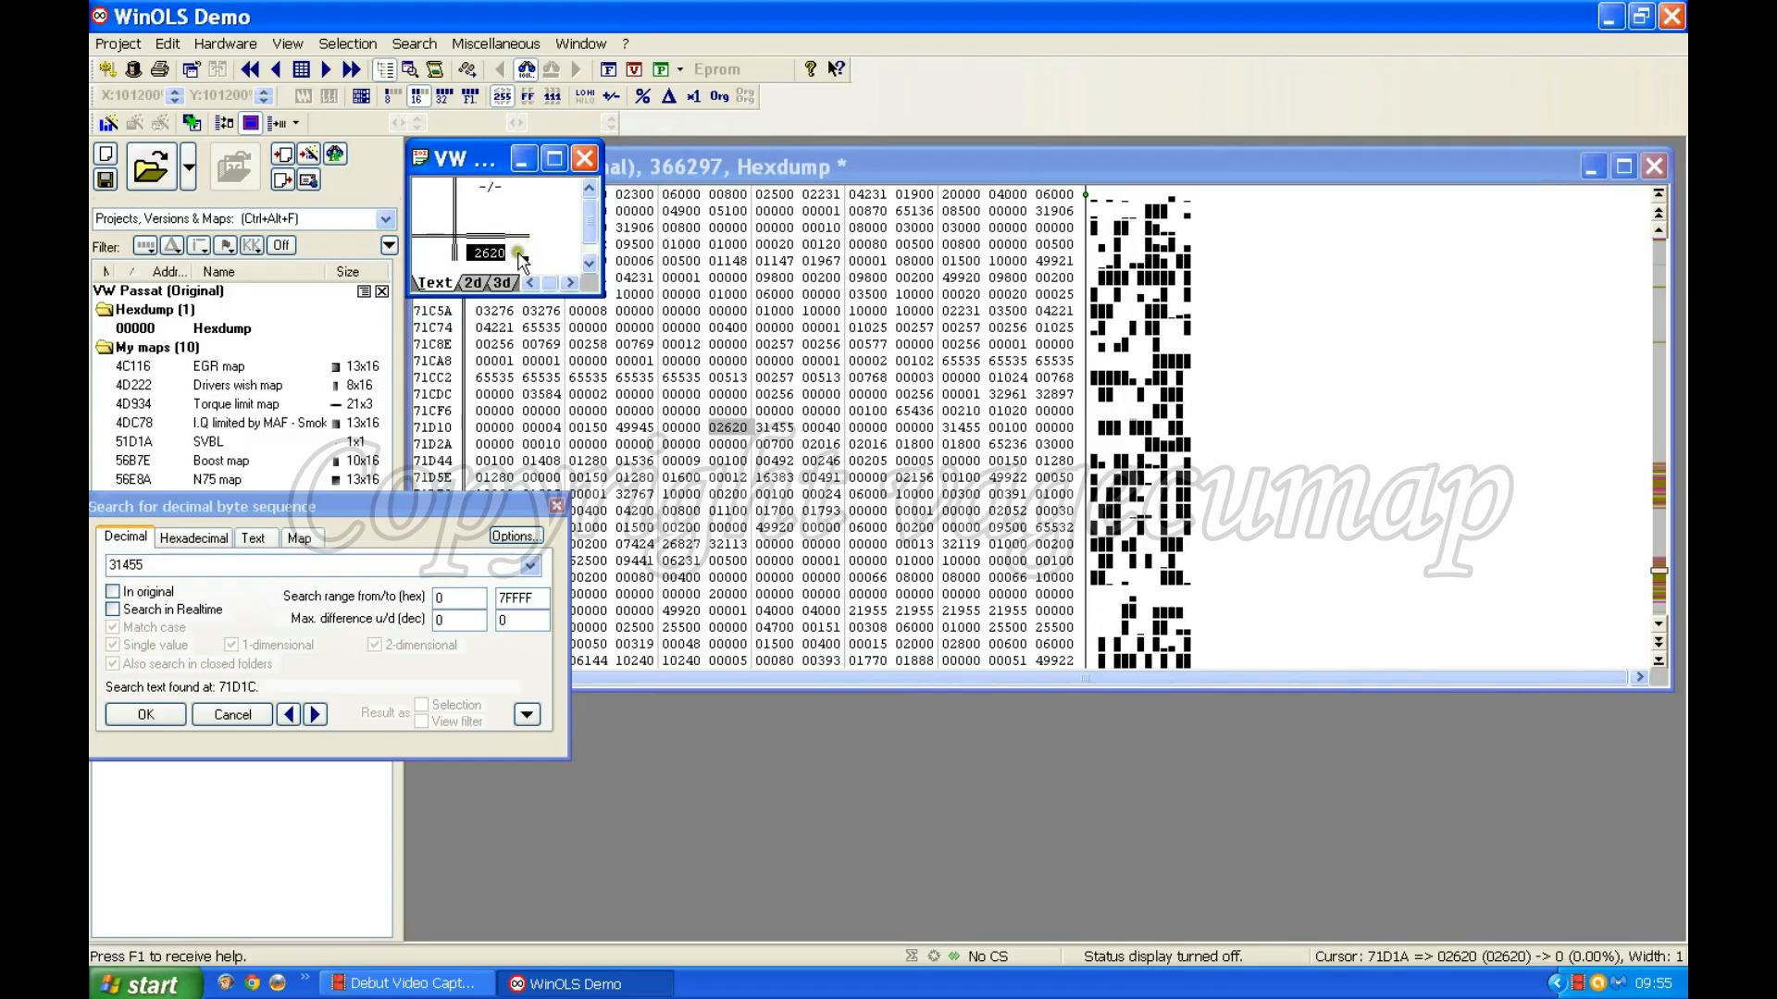
Name the new map at 71D1A SVBL with description "air pressure limit" and unit mbars, and close its window
key(ctrl+e)
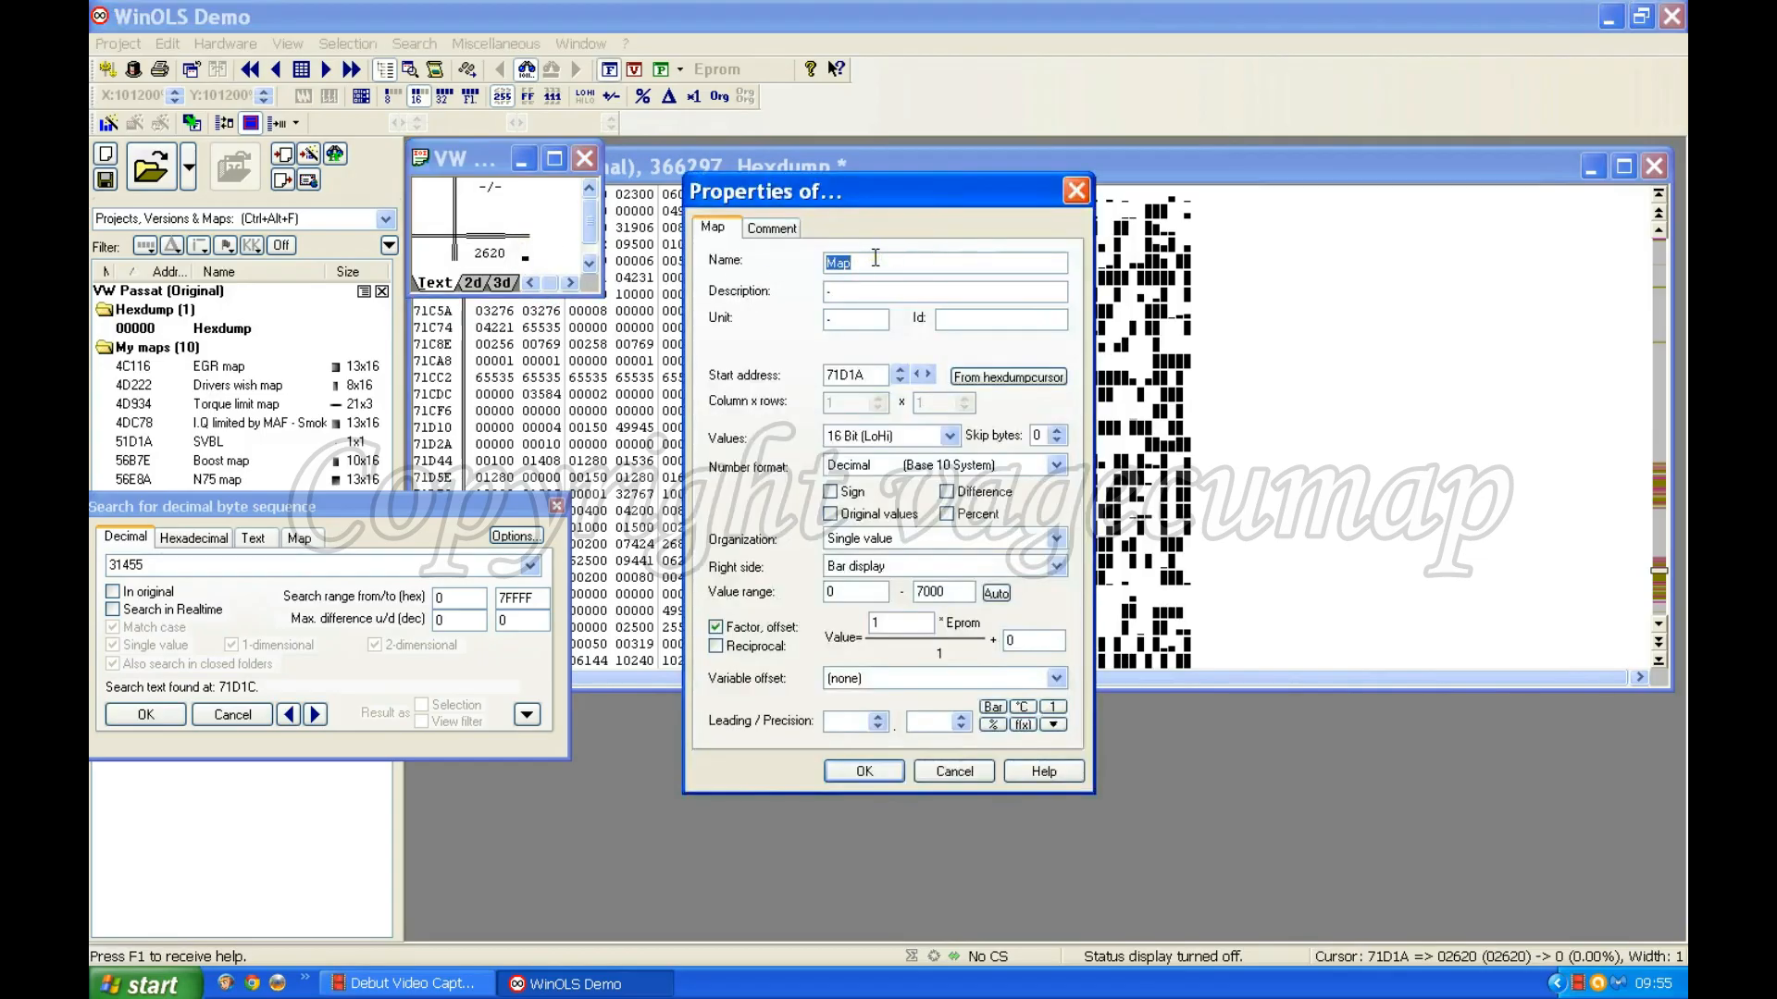
text(SVBL)
click(813, 290)
text(air pressure limit)
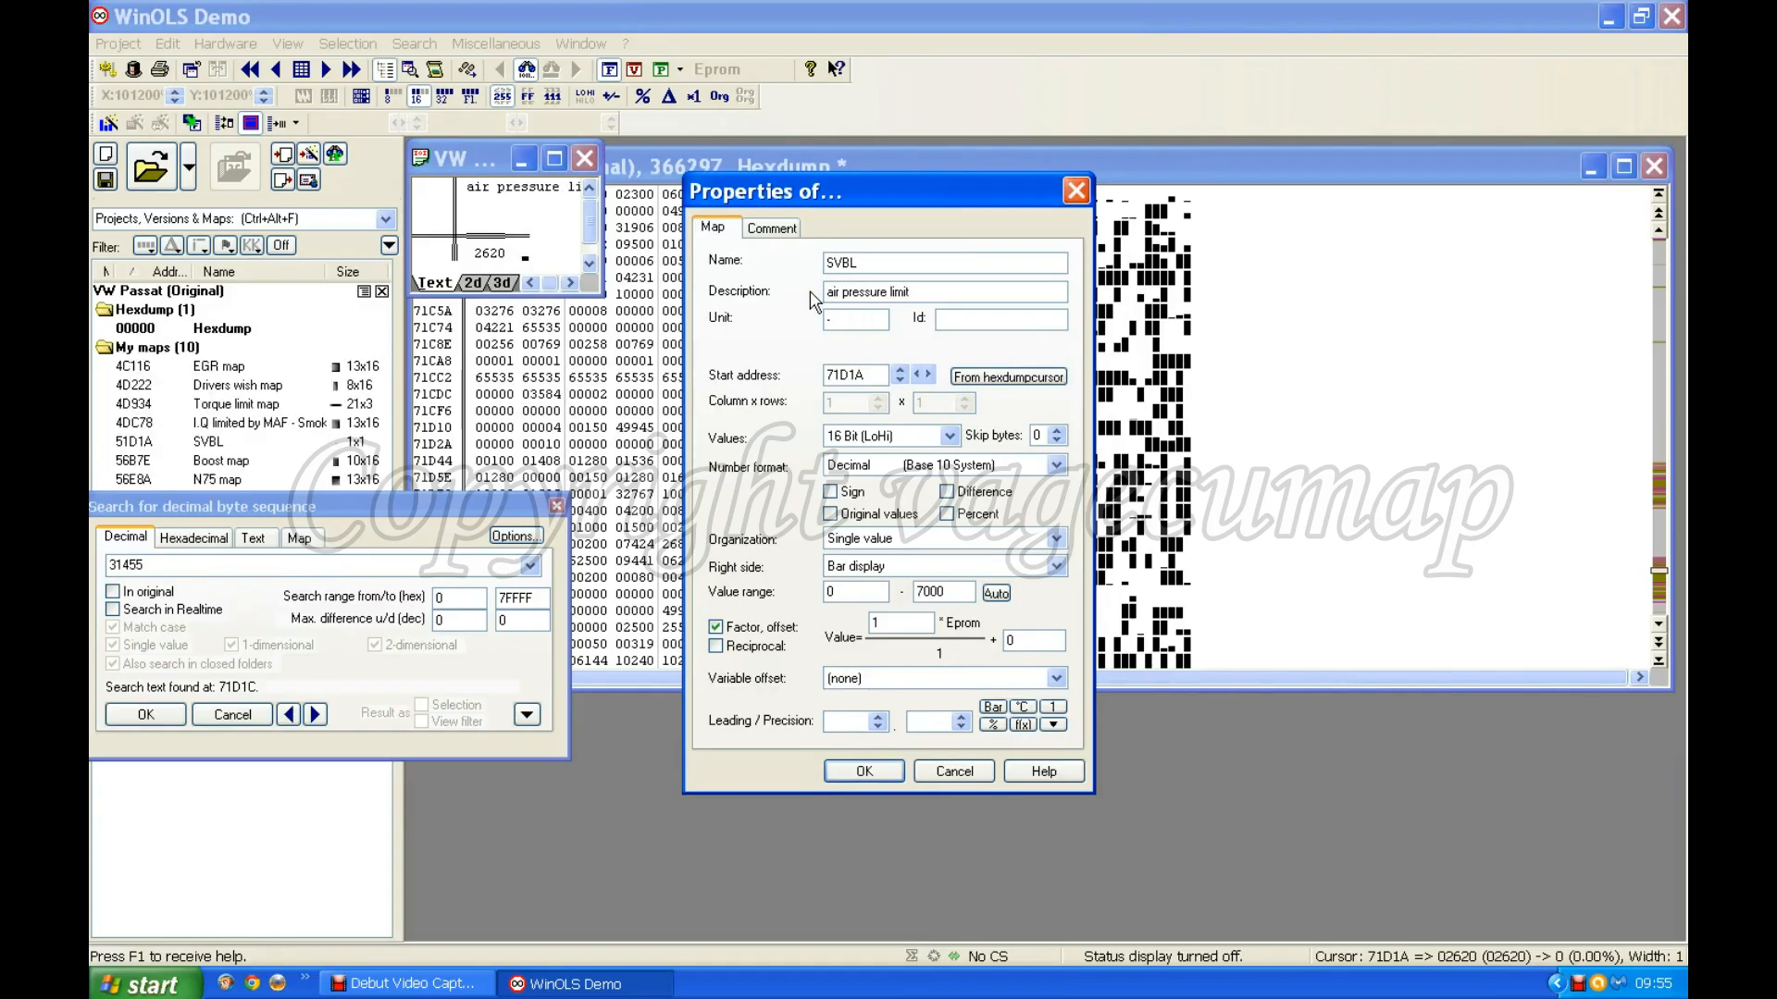
key(Tab)
text(mbars)
click(866, 770)
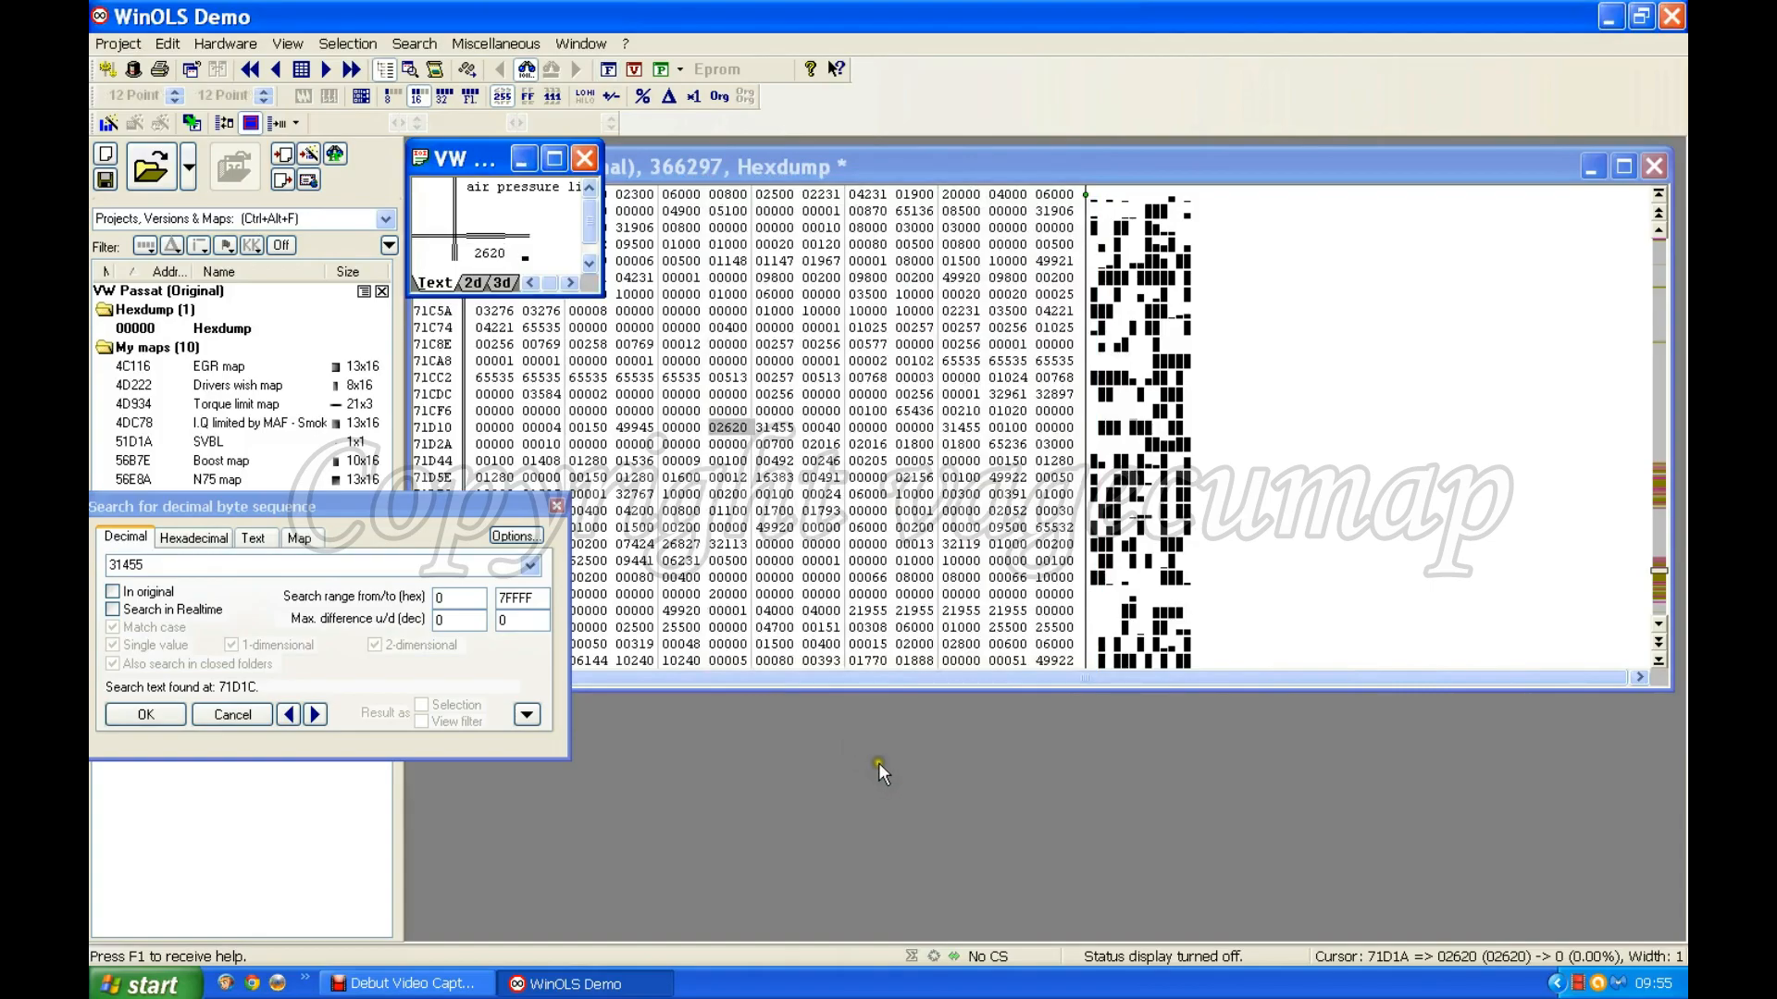
click(584, 162)
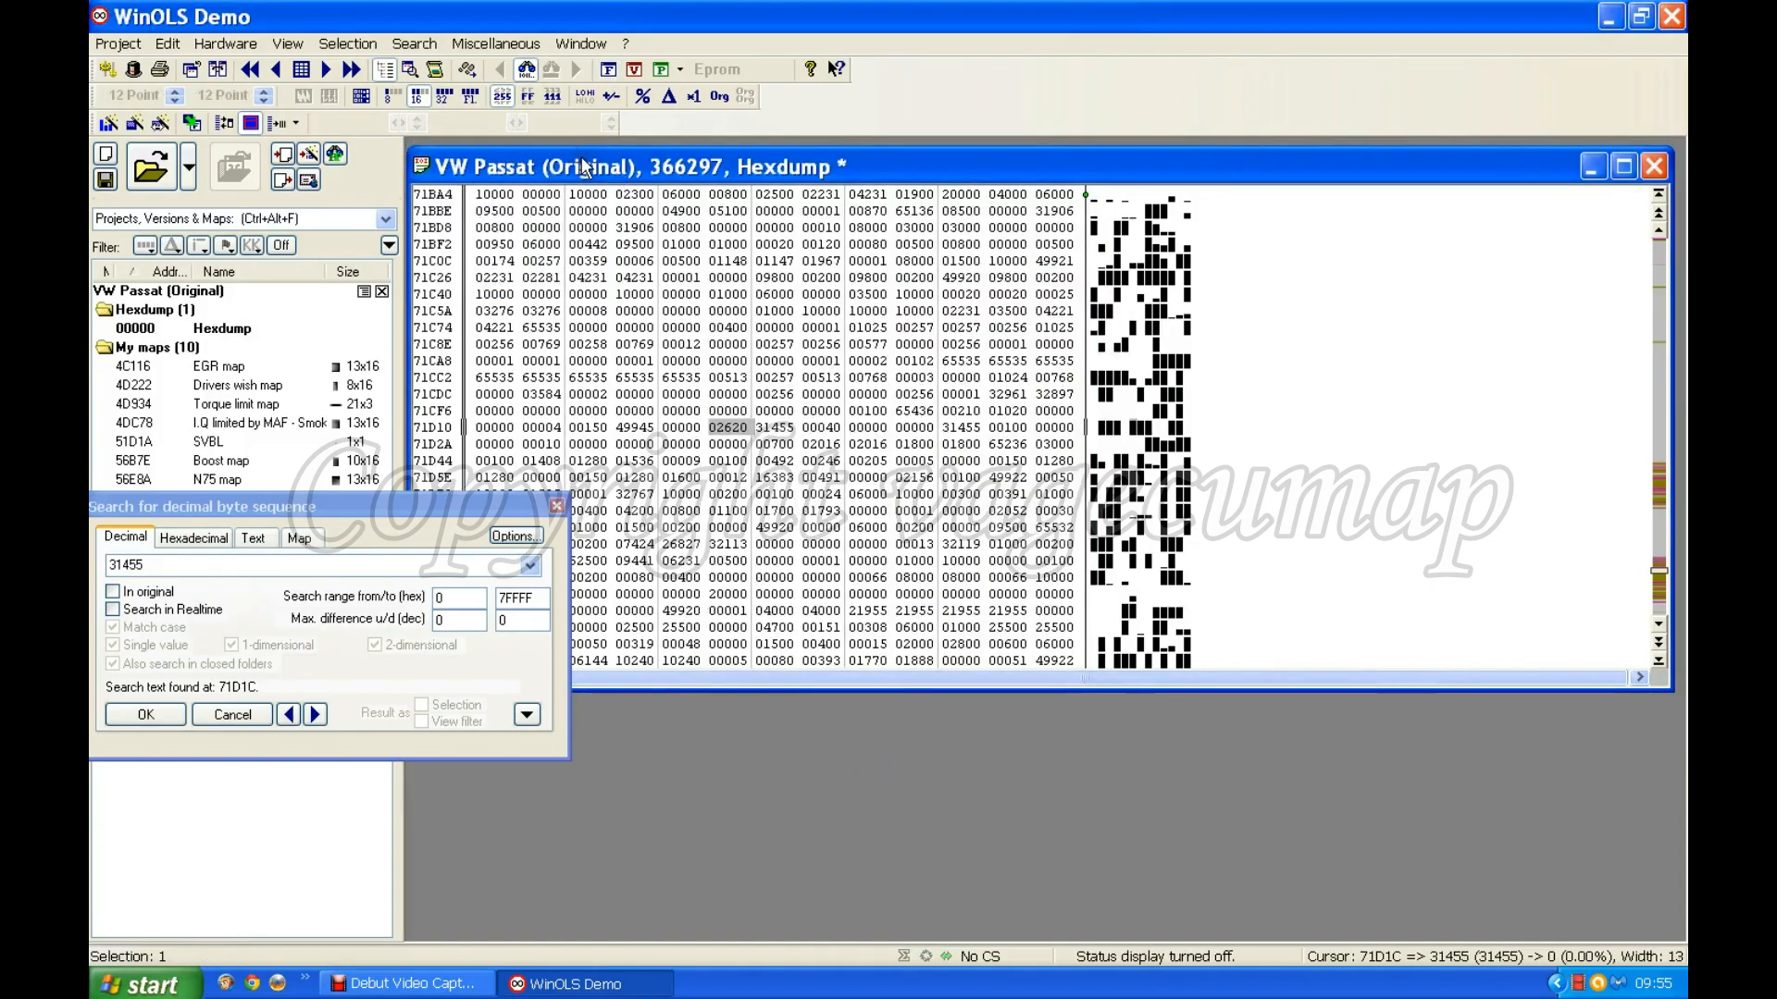
click(769, 461)
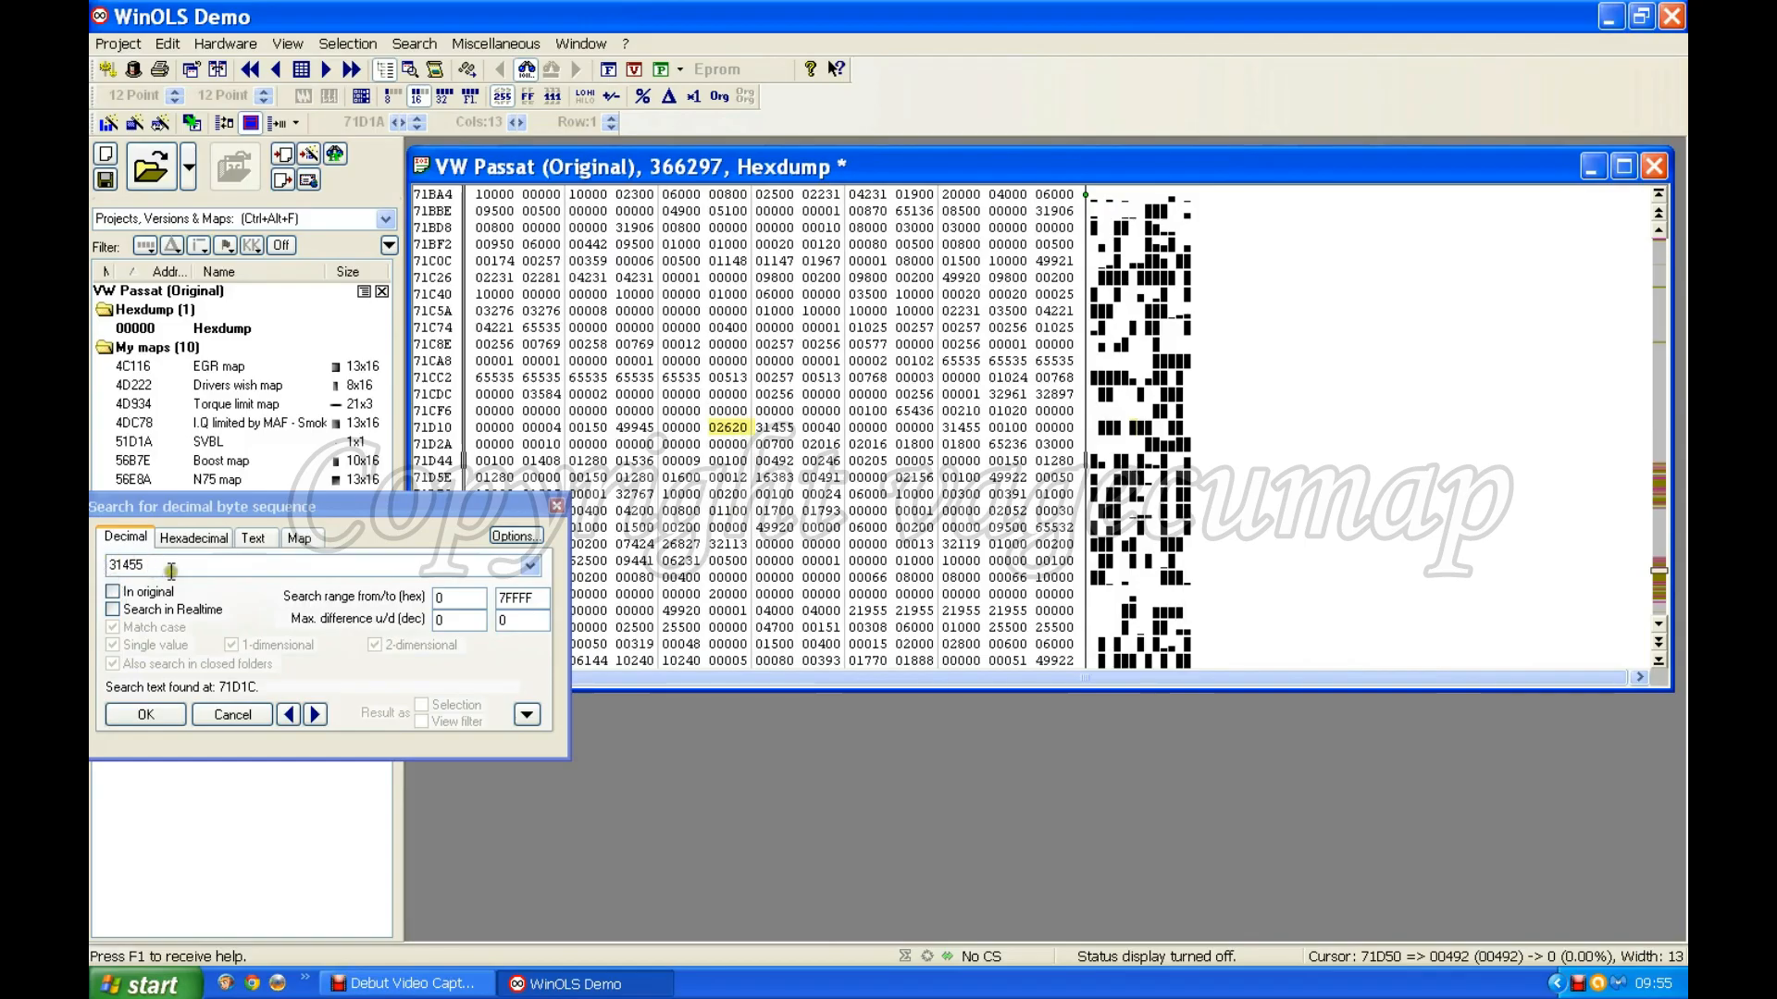
Search the hexdump for the decimal value 32043, continuing from the beginning of the search area
double_click(147, 561)
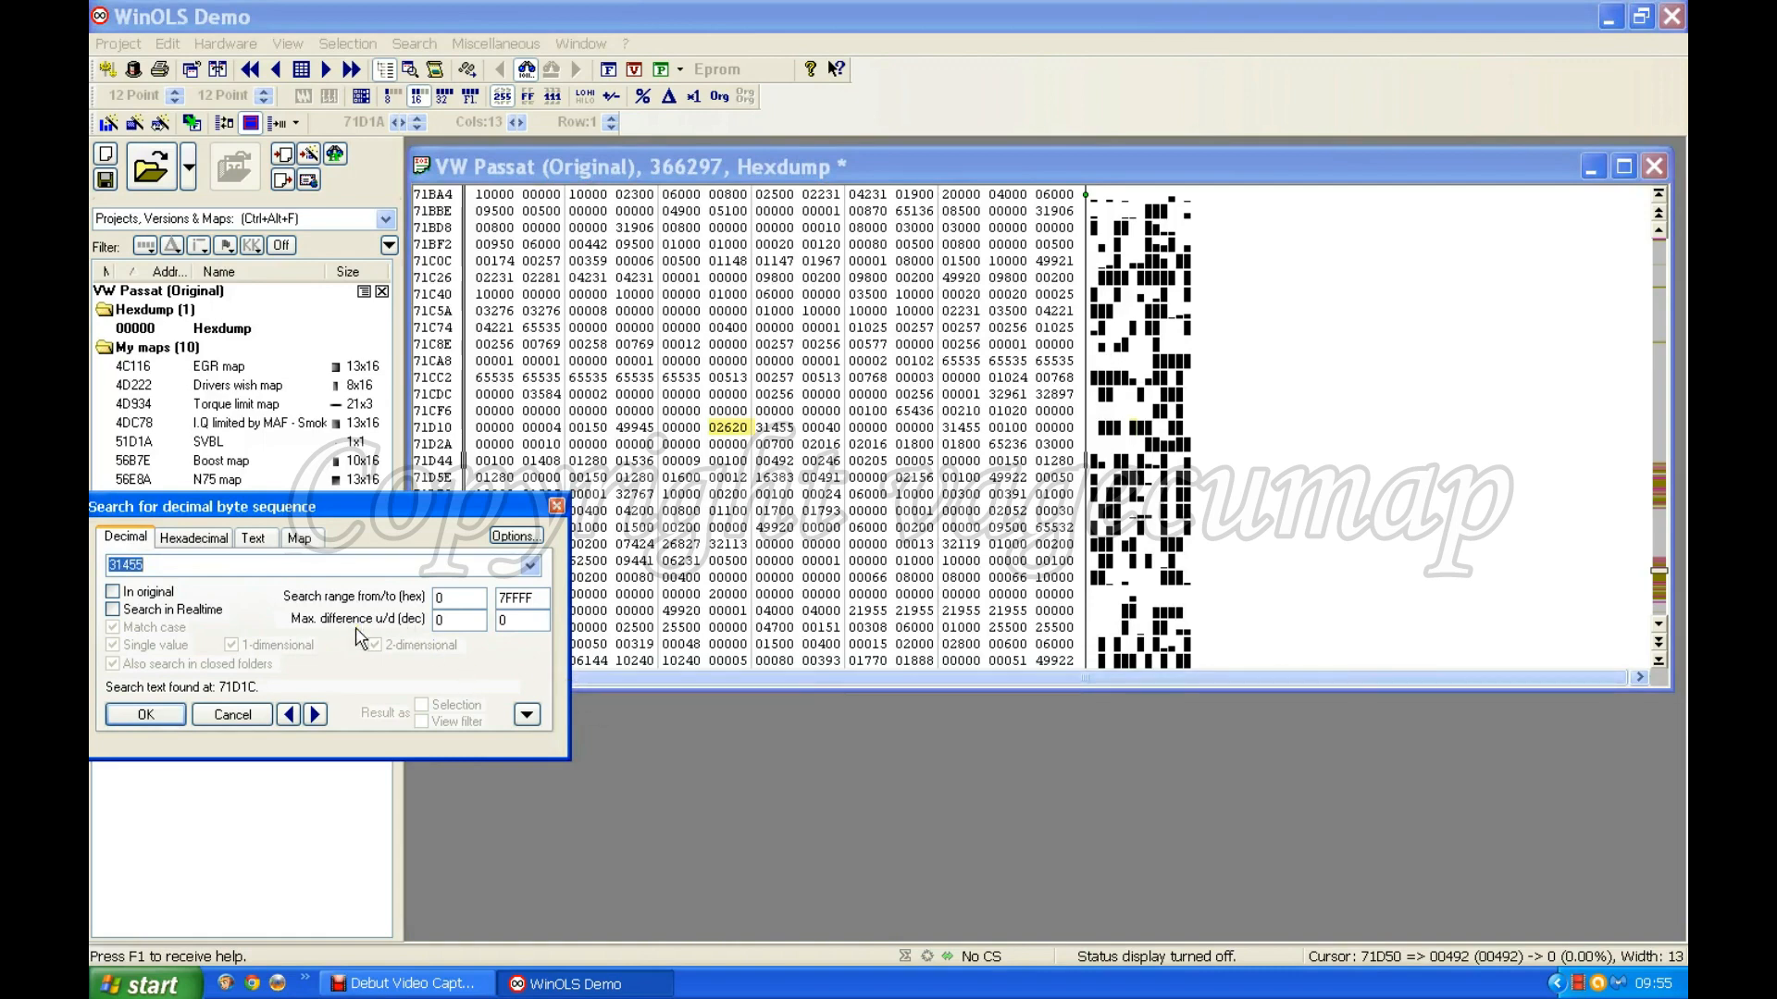
text(32043)
click(317, 714)
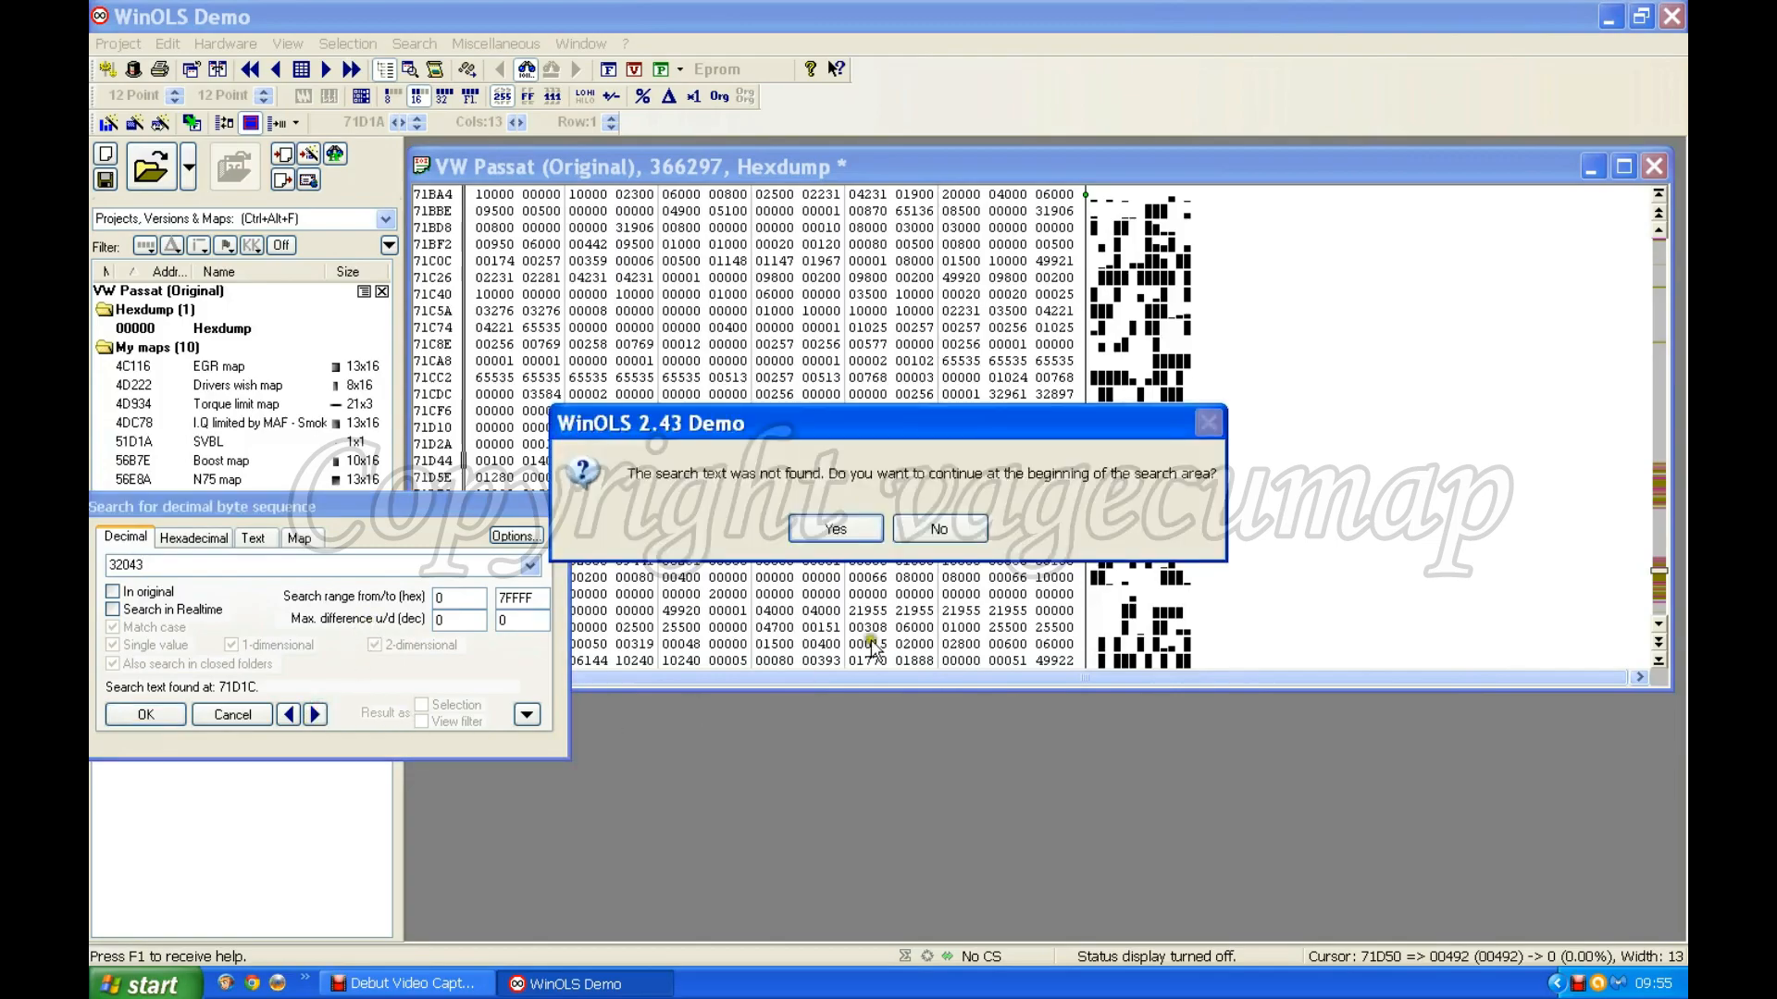
click(859, 524)
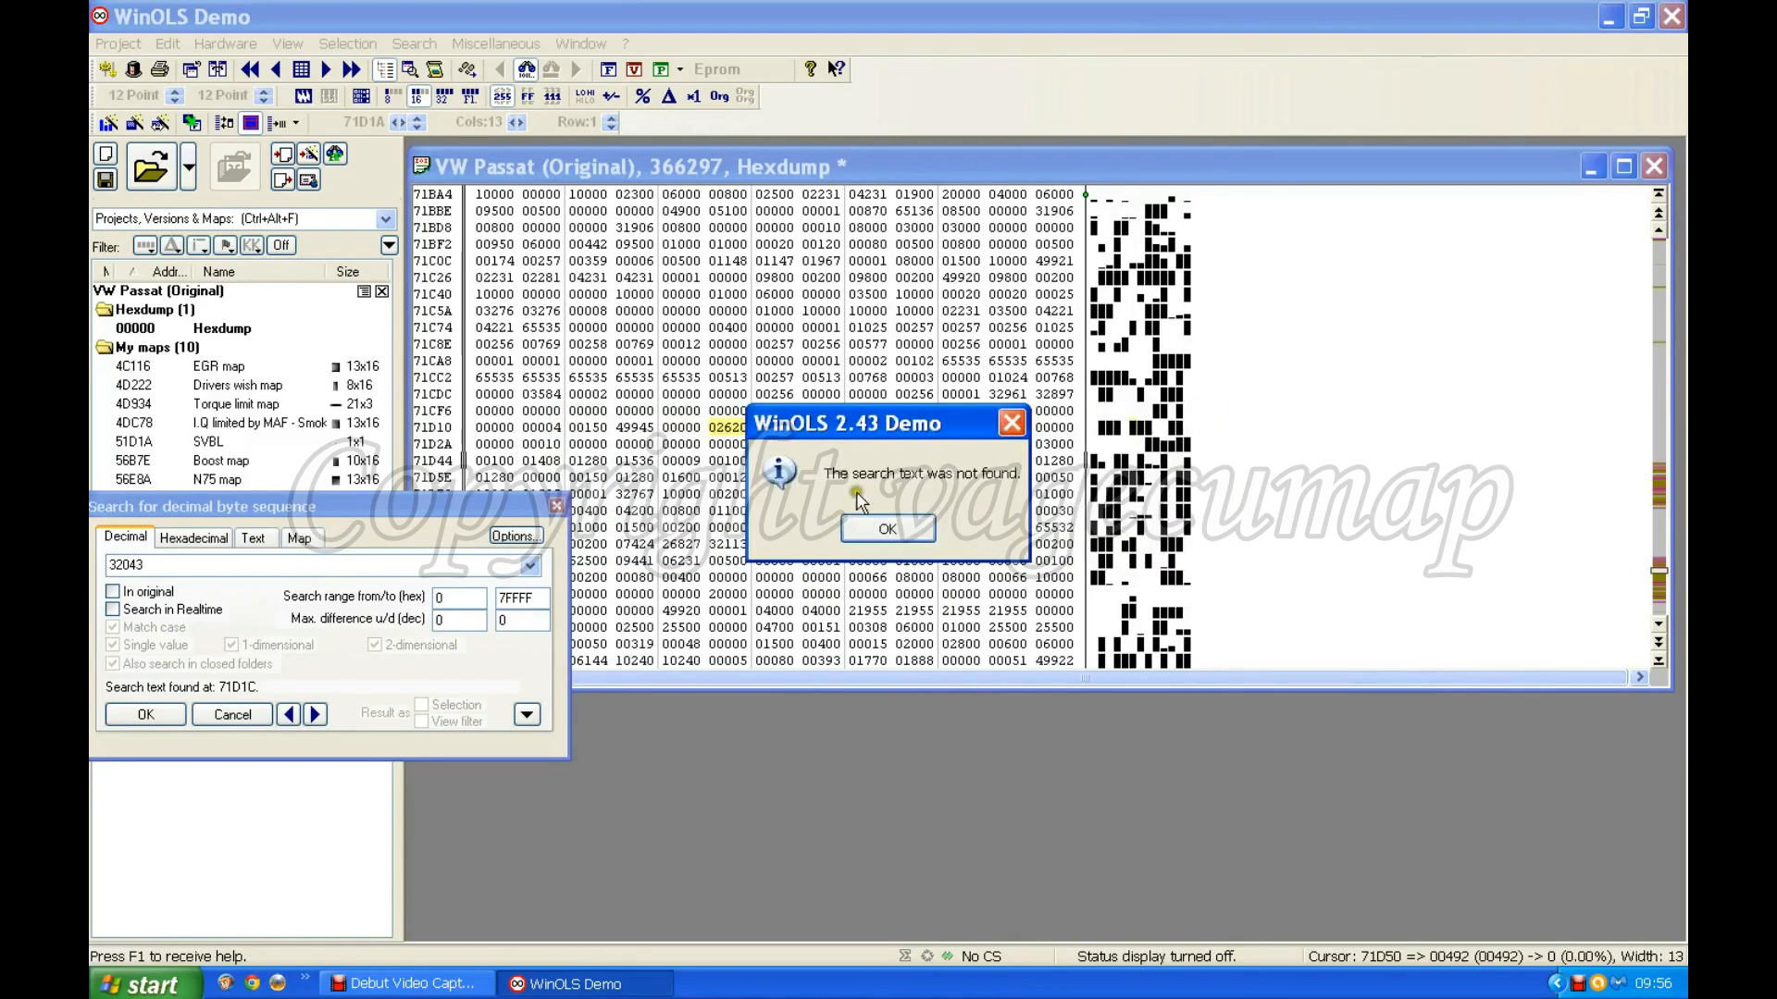
click(888, 526)
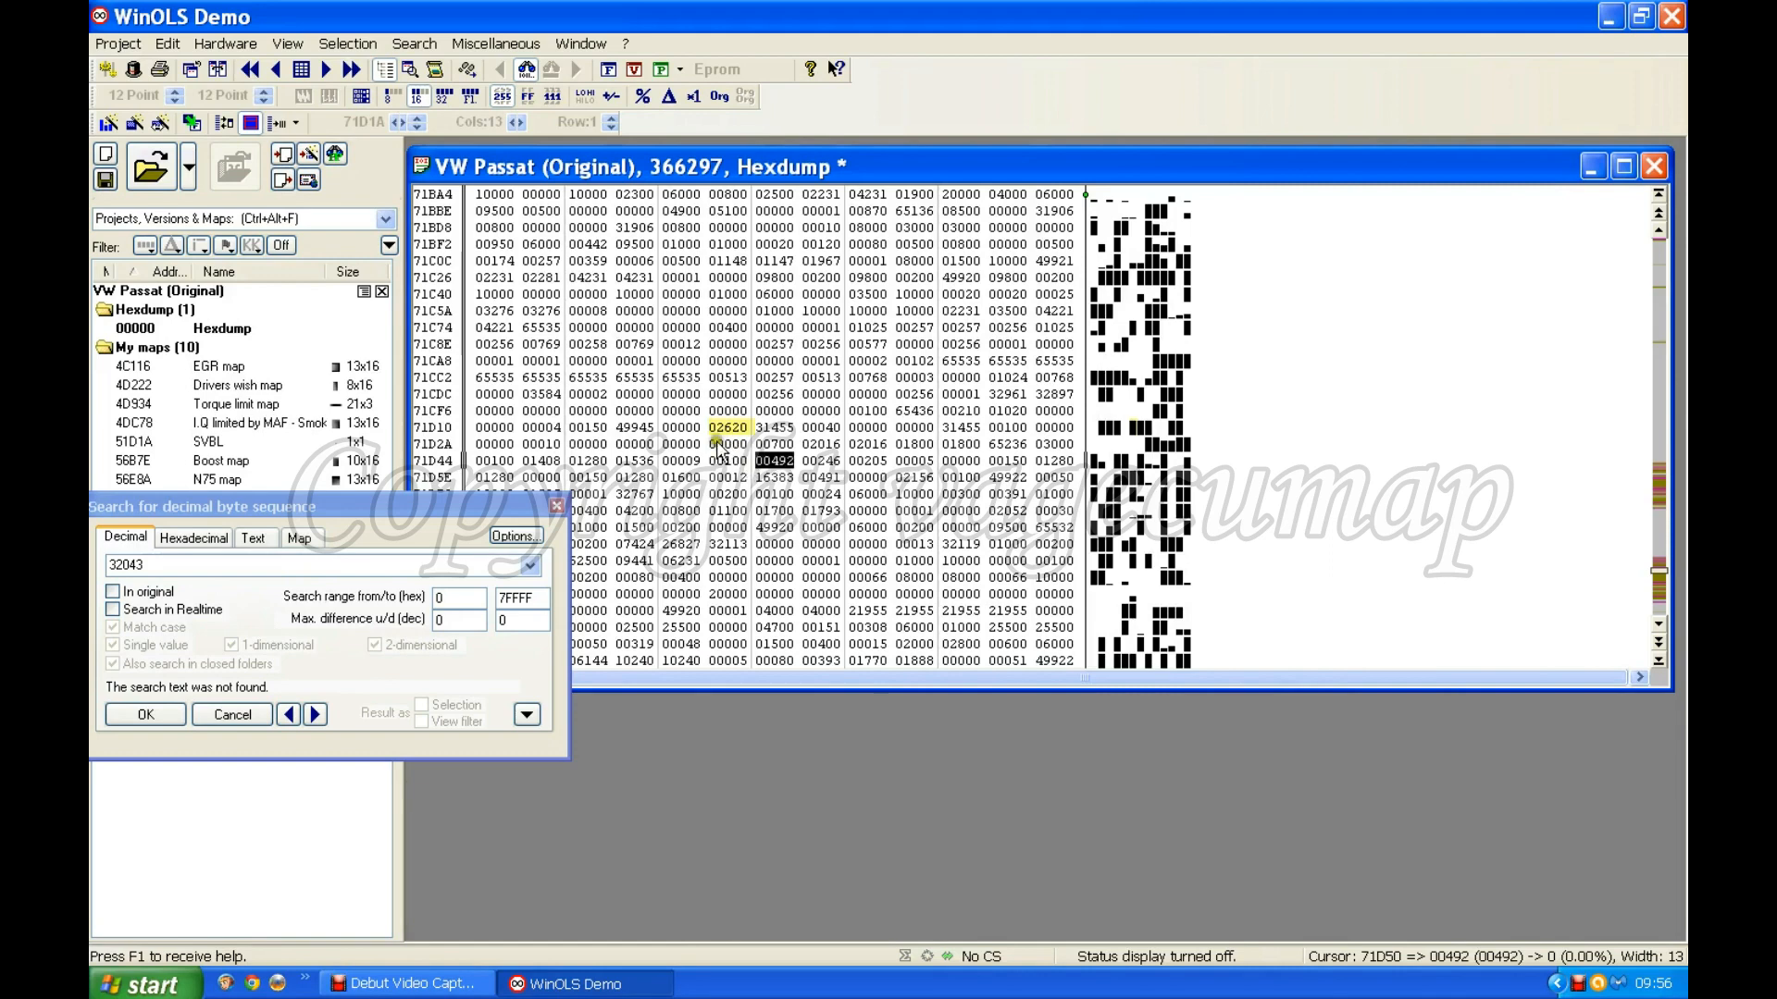
Open the SVBL map at 71D1A to review its properties, and close it along with the search dialog
double_click(732, 429)
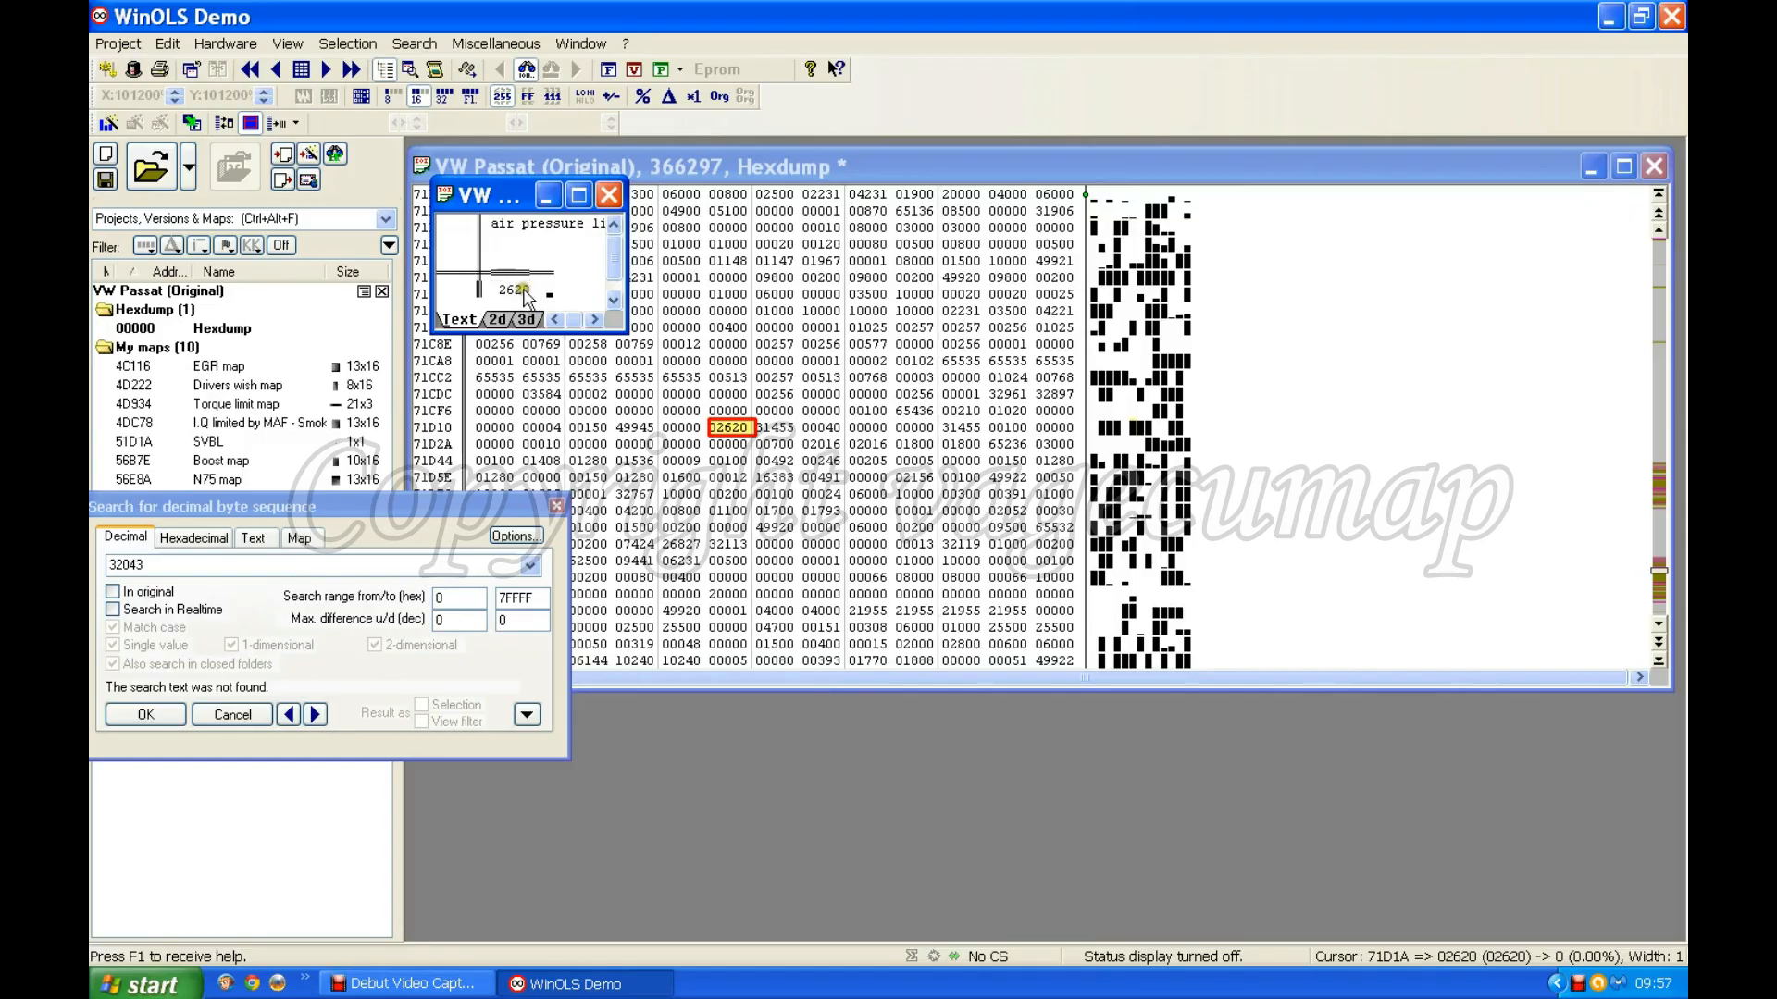
double_click(523, 292)
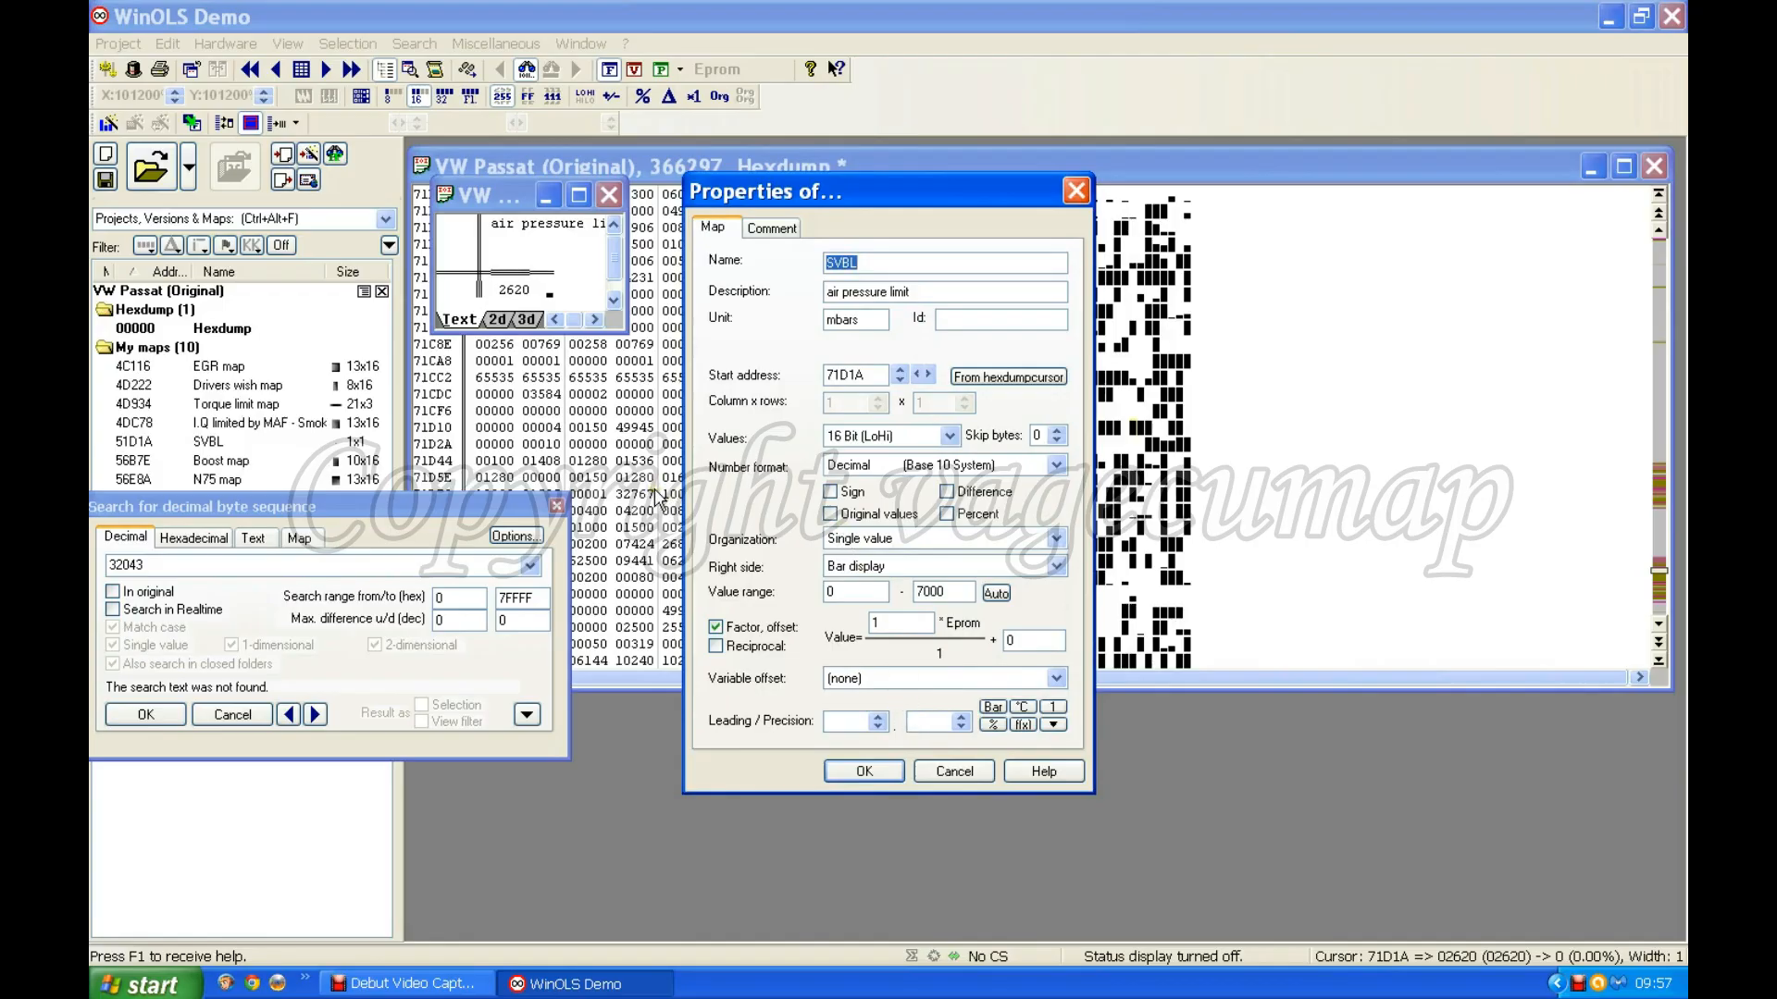
click(865, 771)
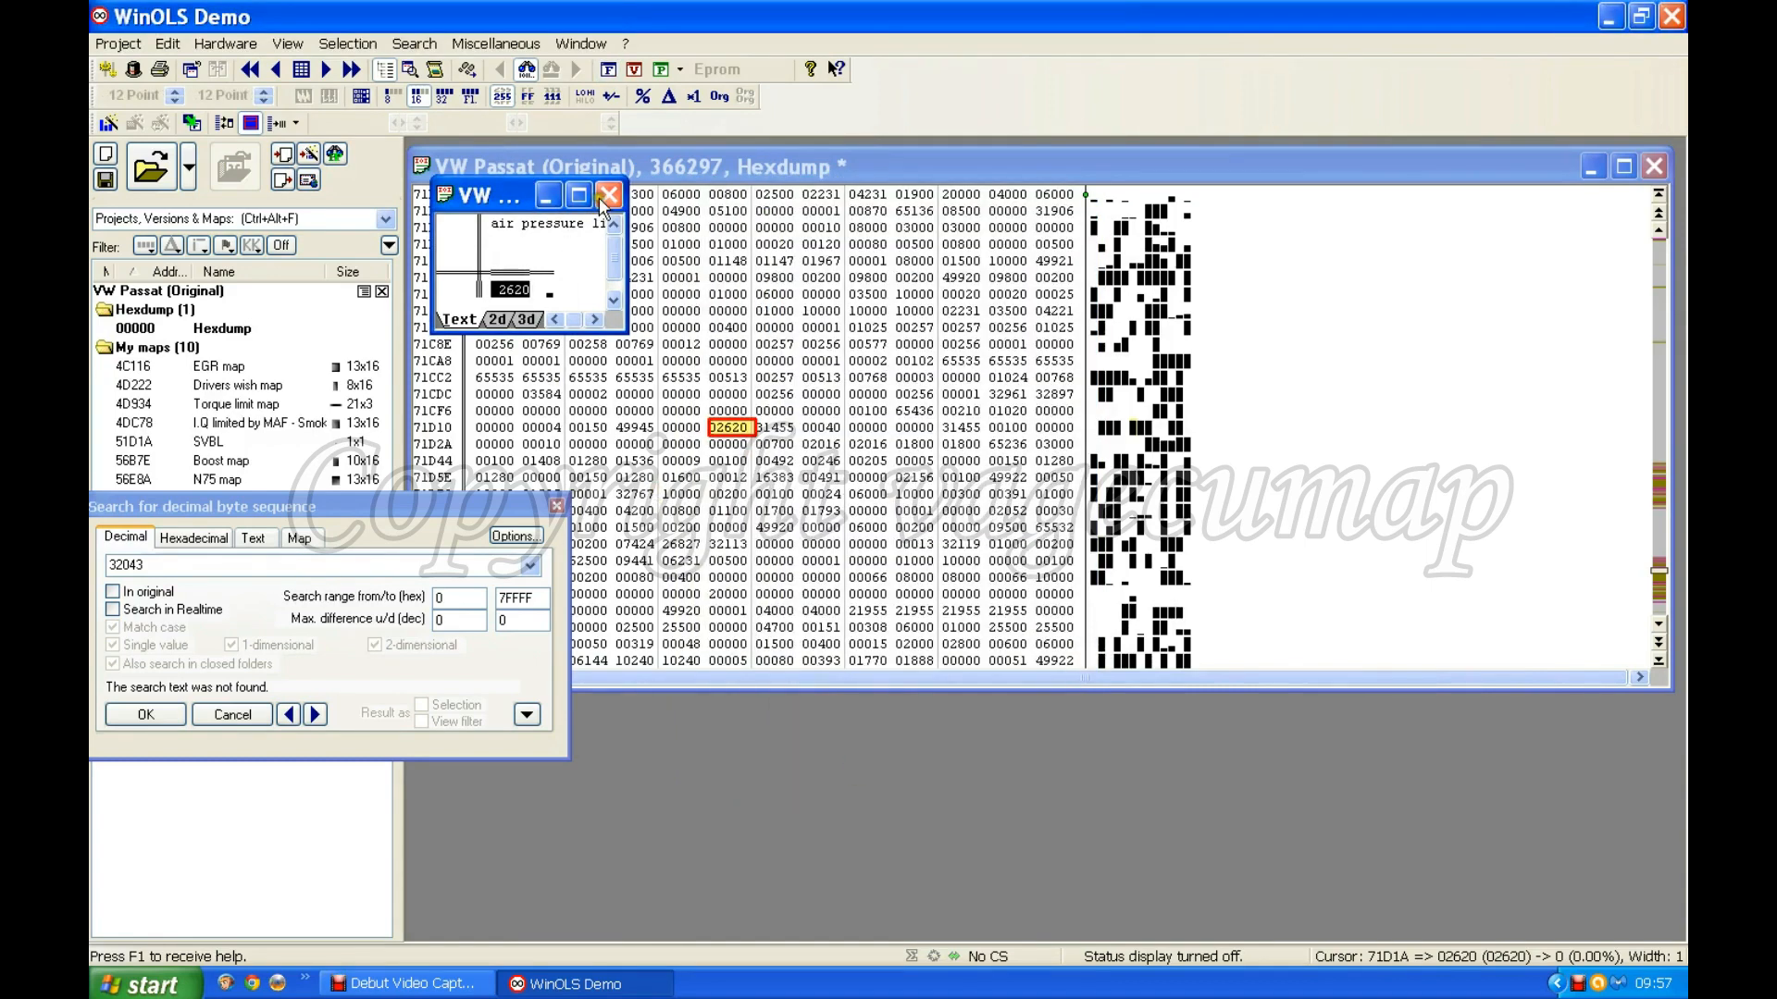
click(606, 195)
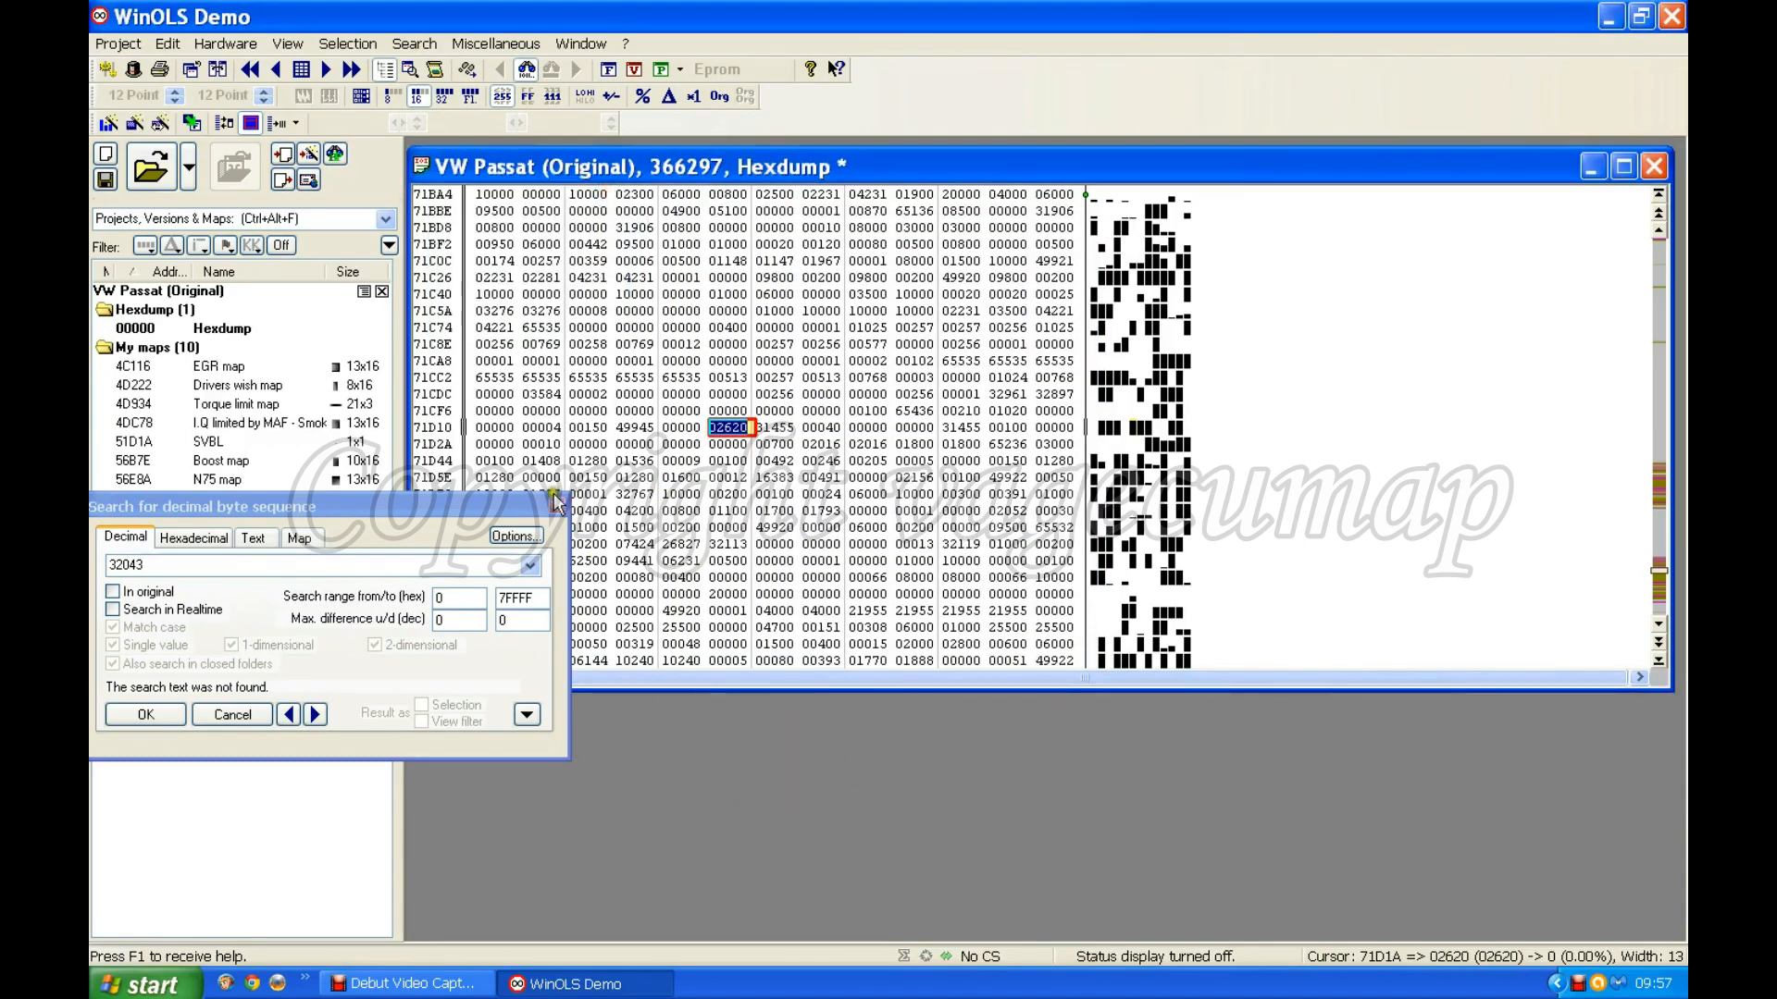
click(556, 506)
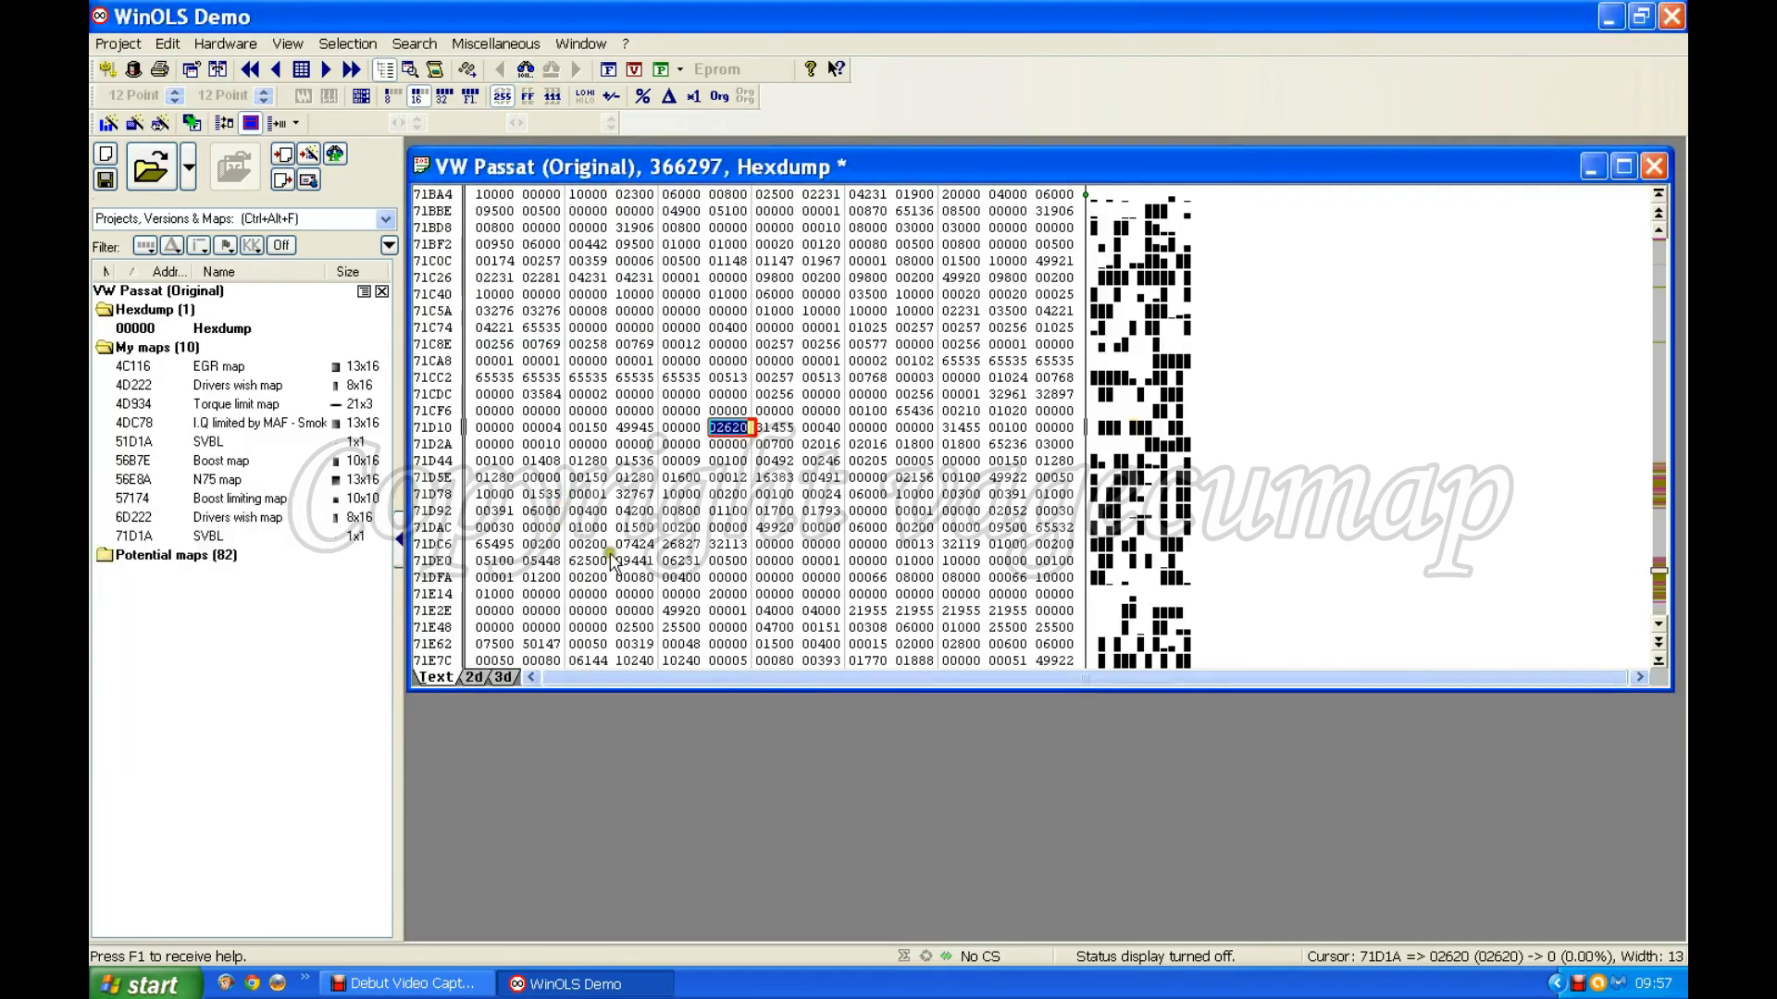